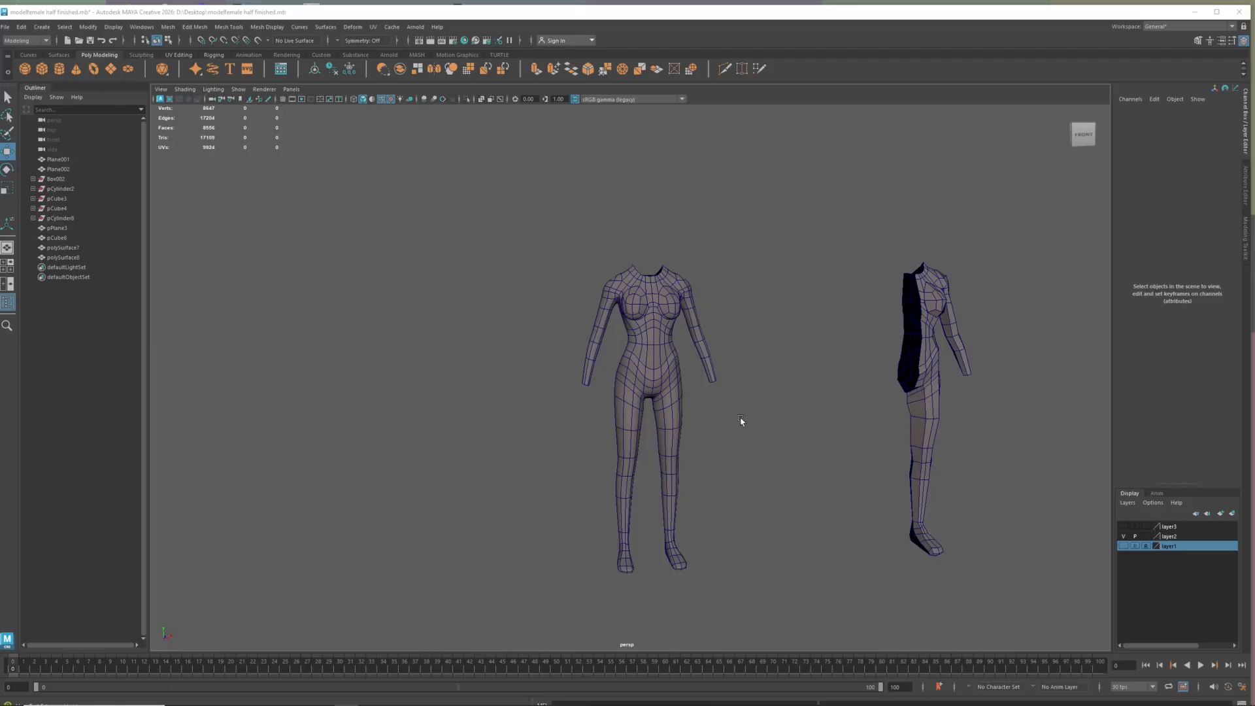
Duplicate the full female body mesh
alt+drag(691, 437, 700, 434)
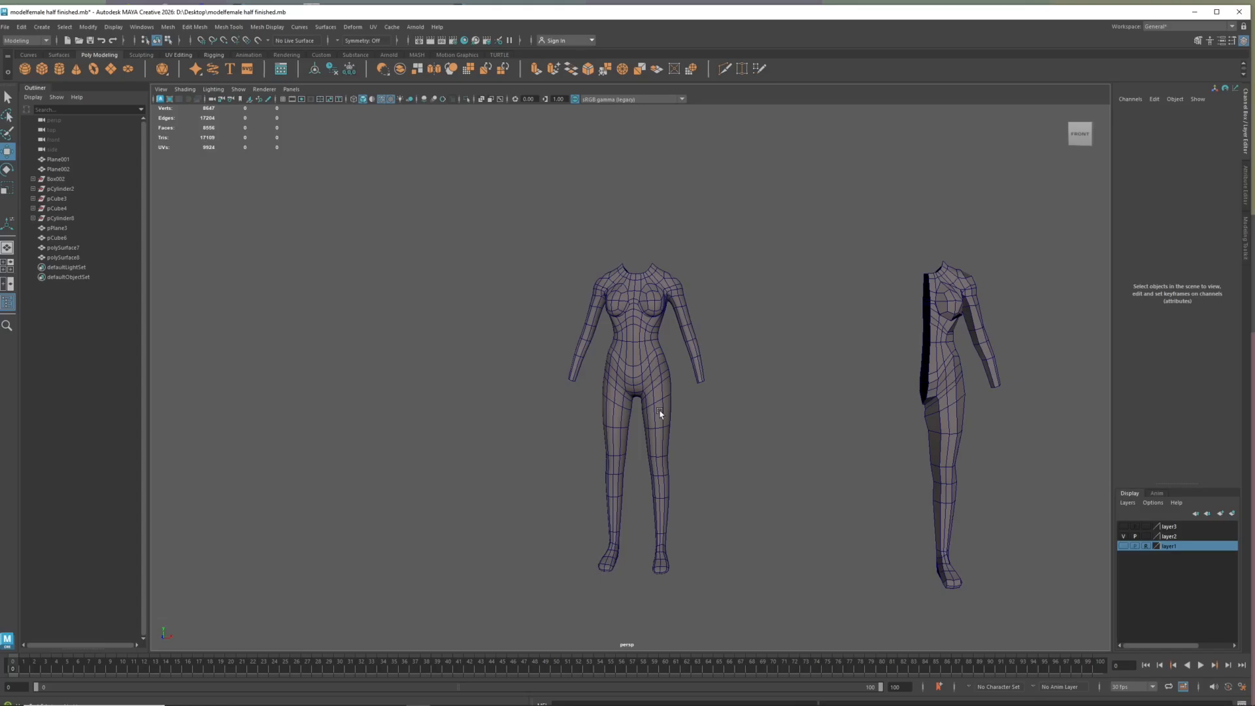
click(657, 381)
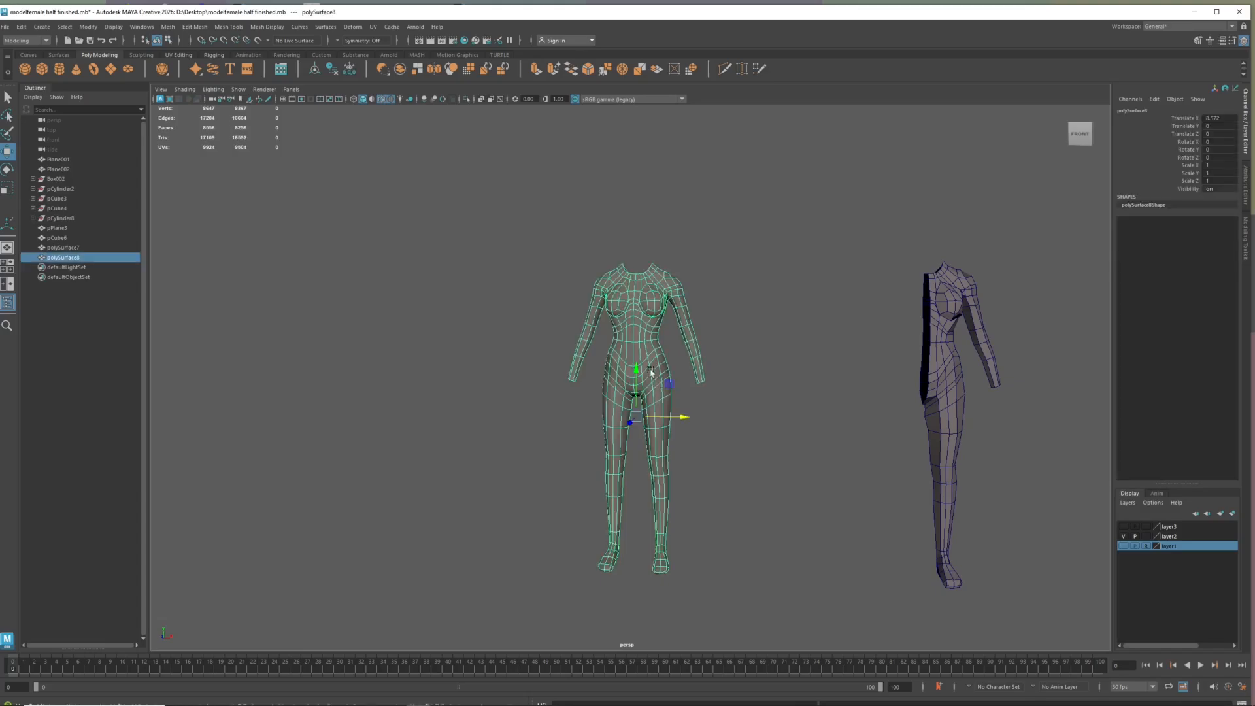
click(49, 27)
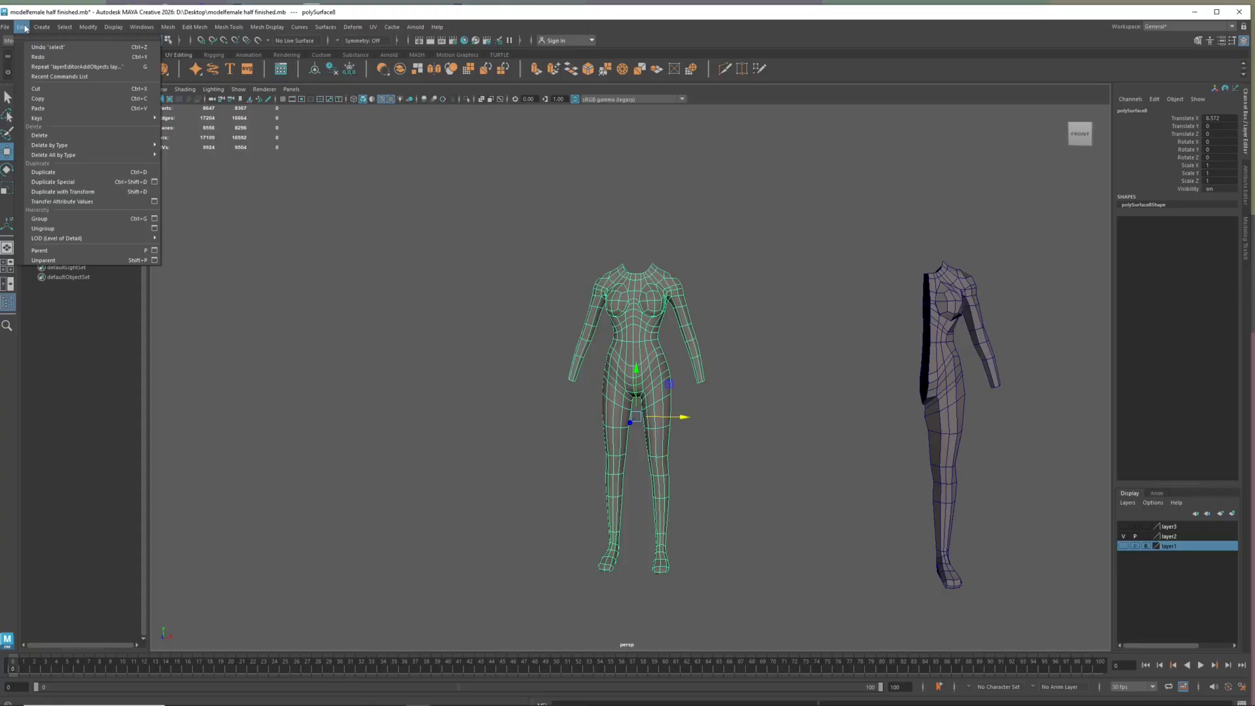
click(61, 173)
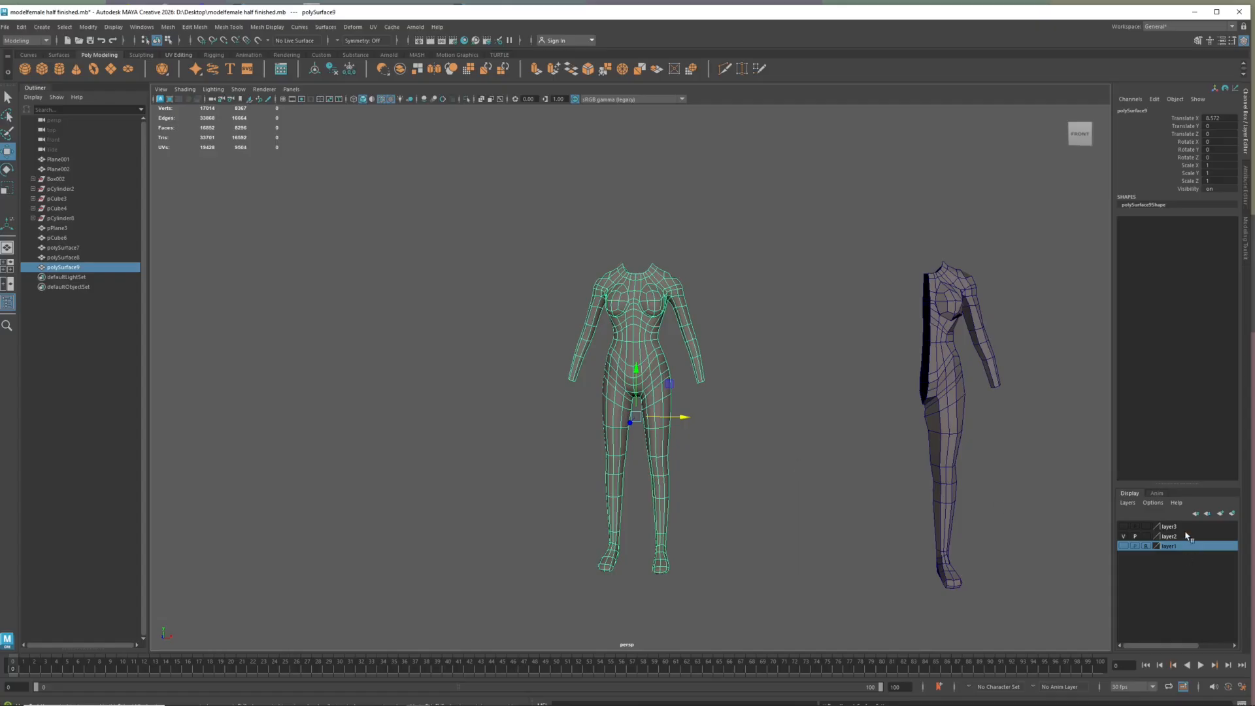
Create a new display layer, add the duplicated body to it, and set the layer to Reference so it cannot be selected
click(1233, 514)
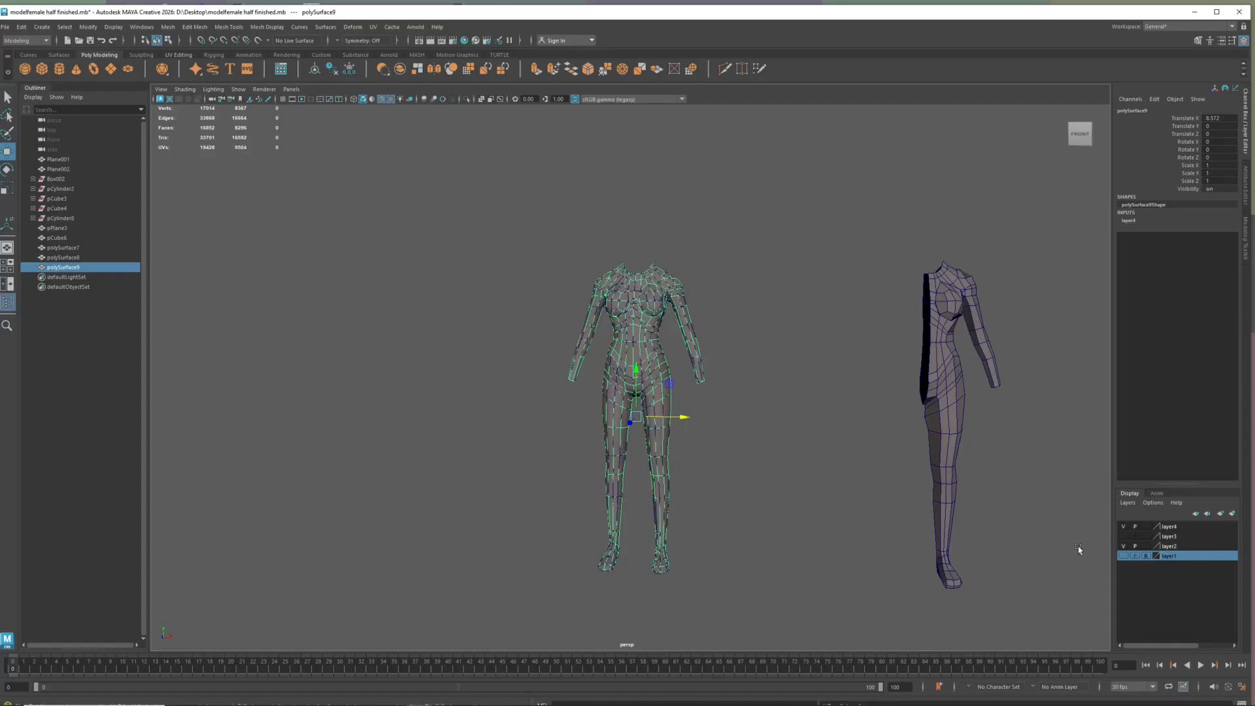
click(1173, 527)
right_click(1176, 531)
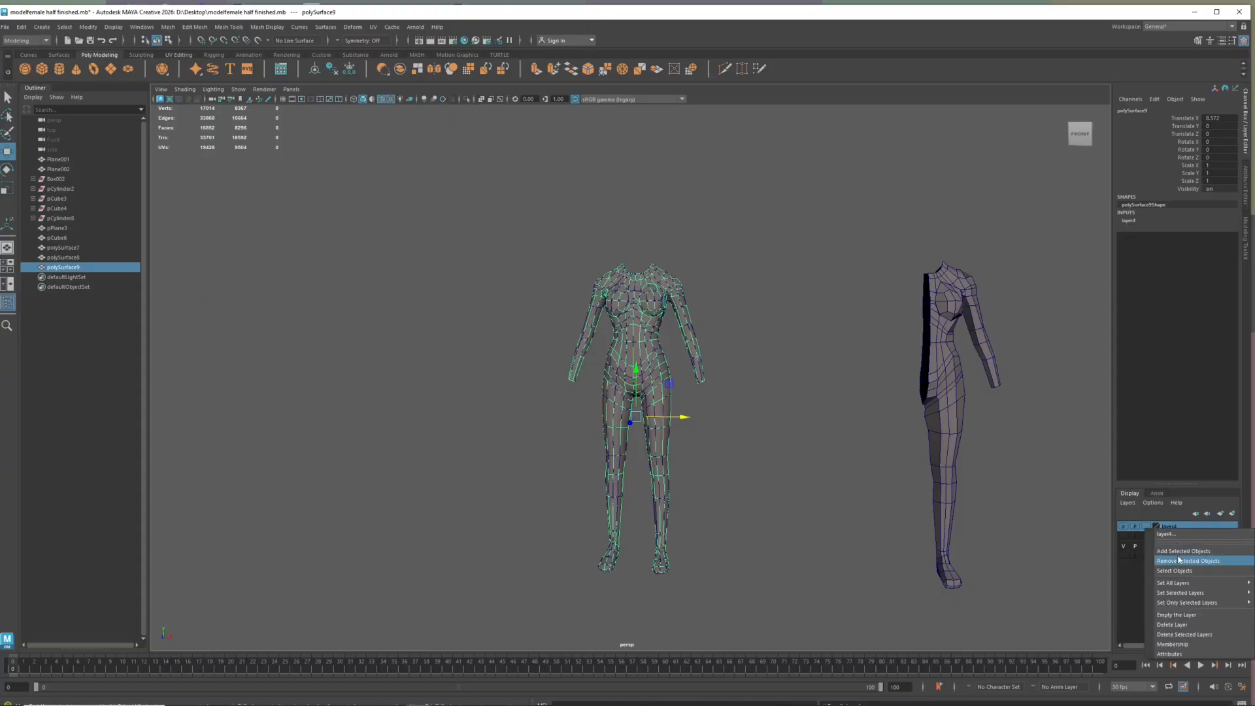
click(1179, 554)
click(1146, 527)
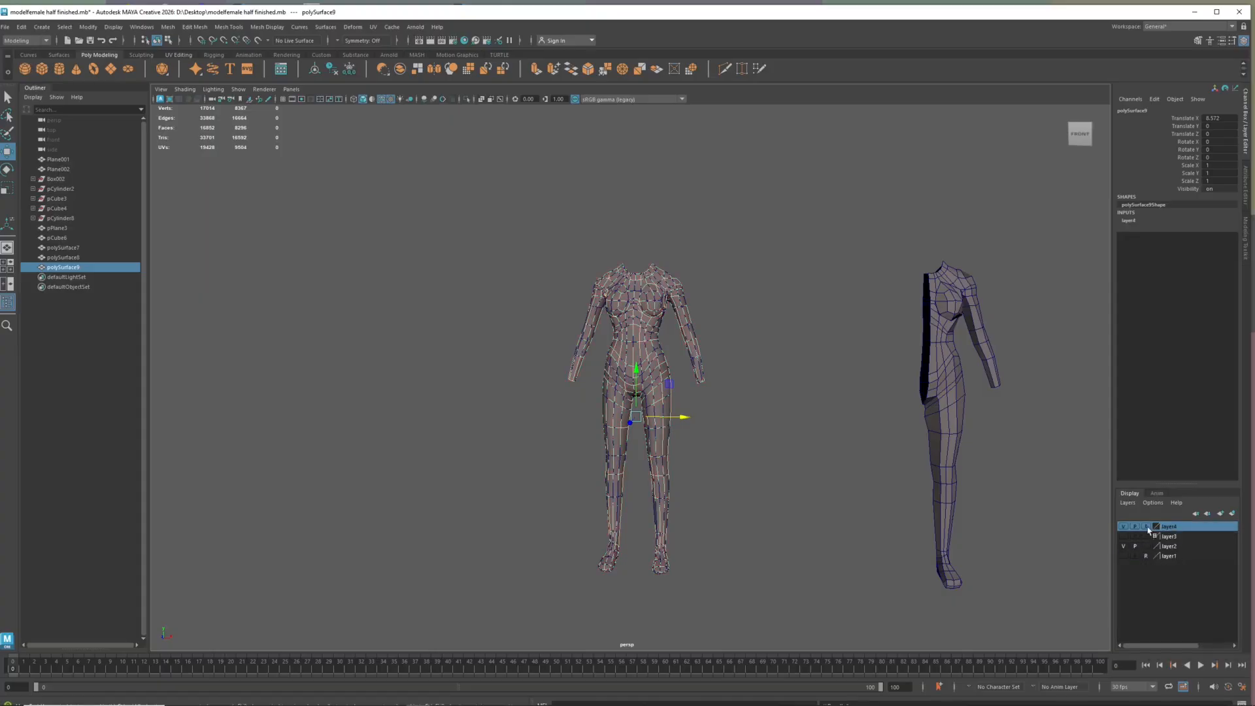
click(867, 461)
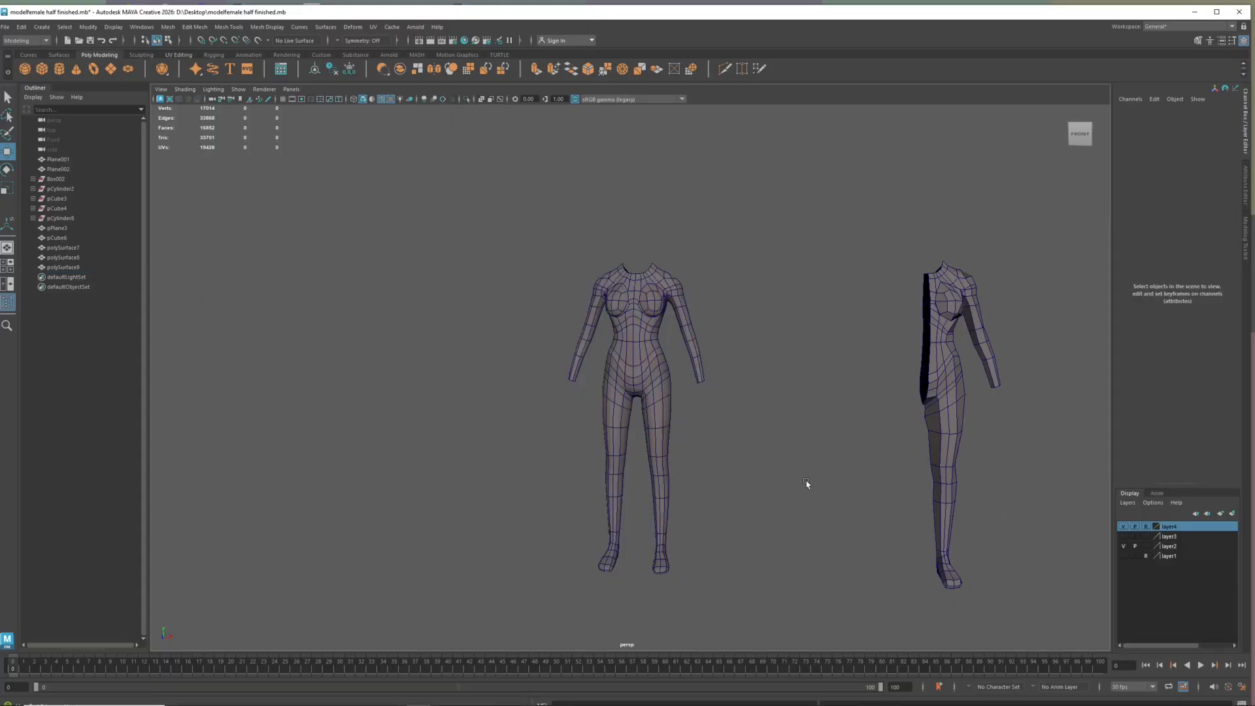
Try moving the original body mesh aside along the X axis, and undo the move
click(654, 374)
drag(675, 416, 727, 418)
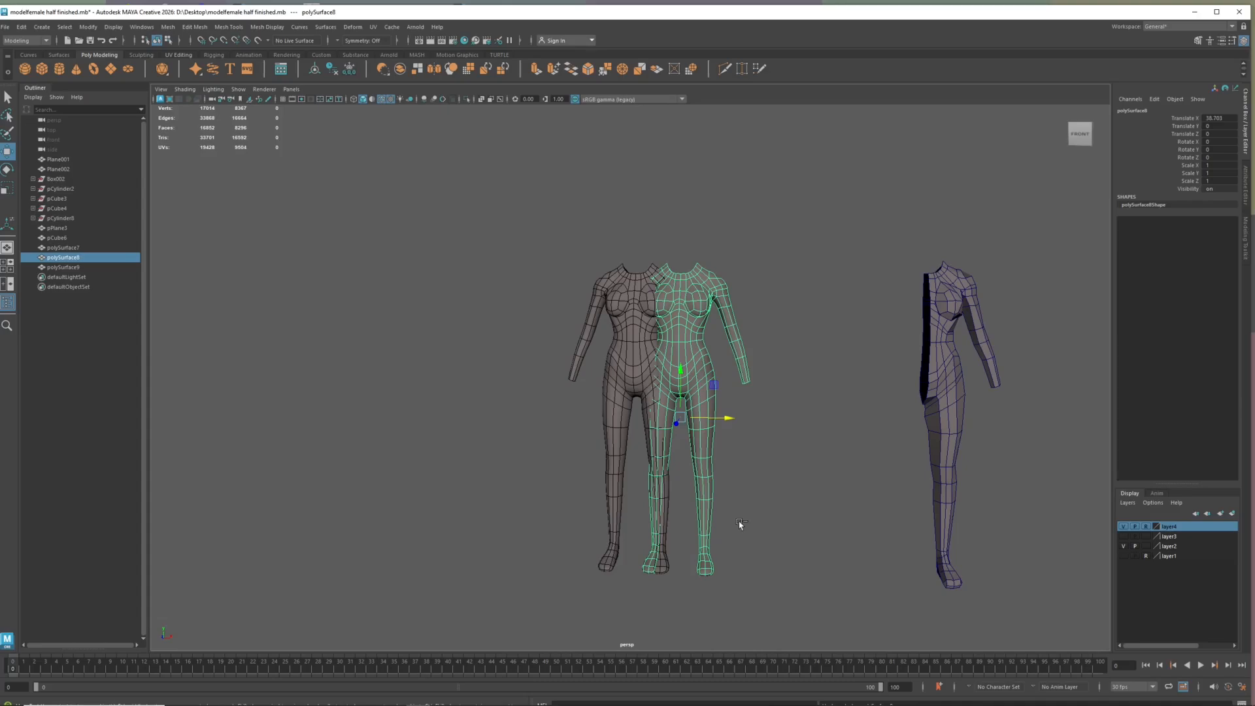
key(ctrl+z)
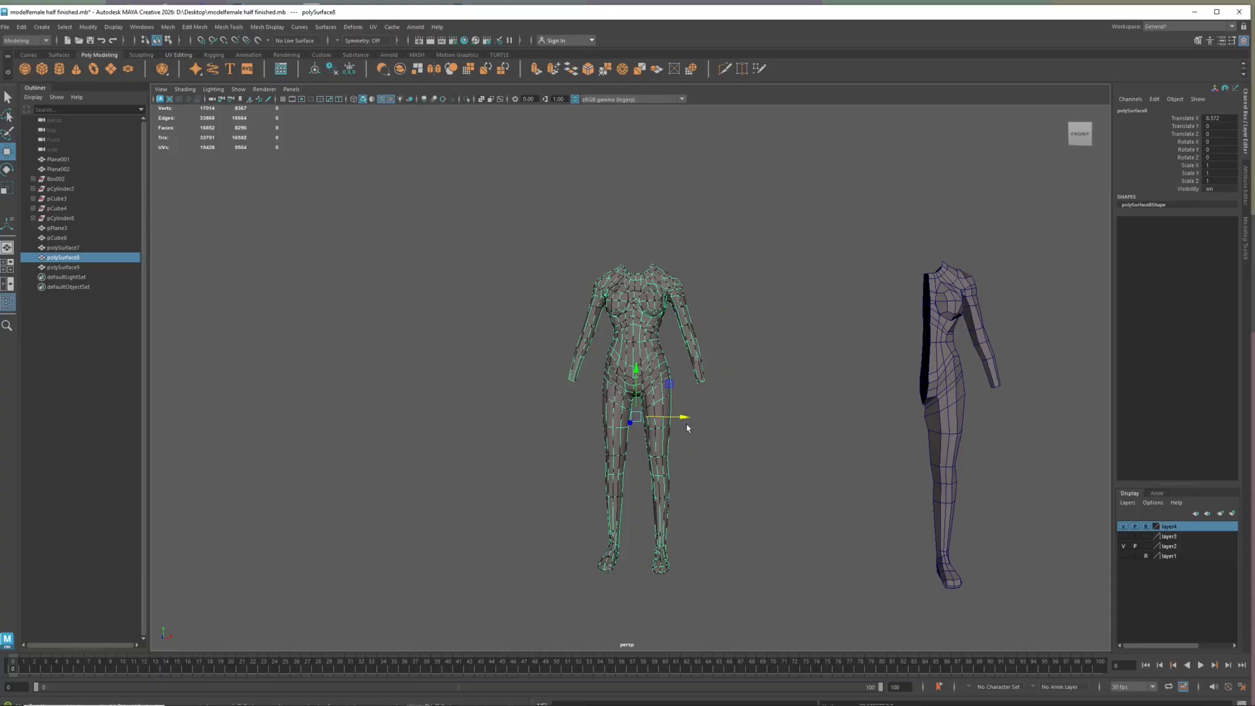
Insert a new edge loop around the waist of the original body mesh
scroll(686, 501, up, 3)
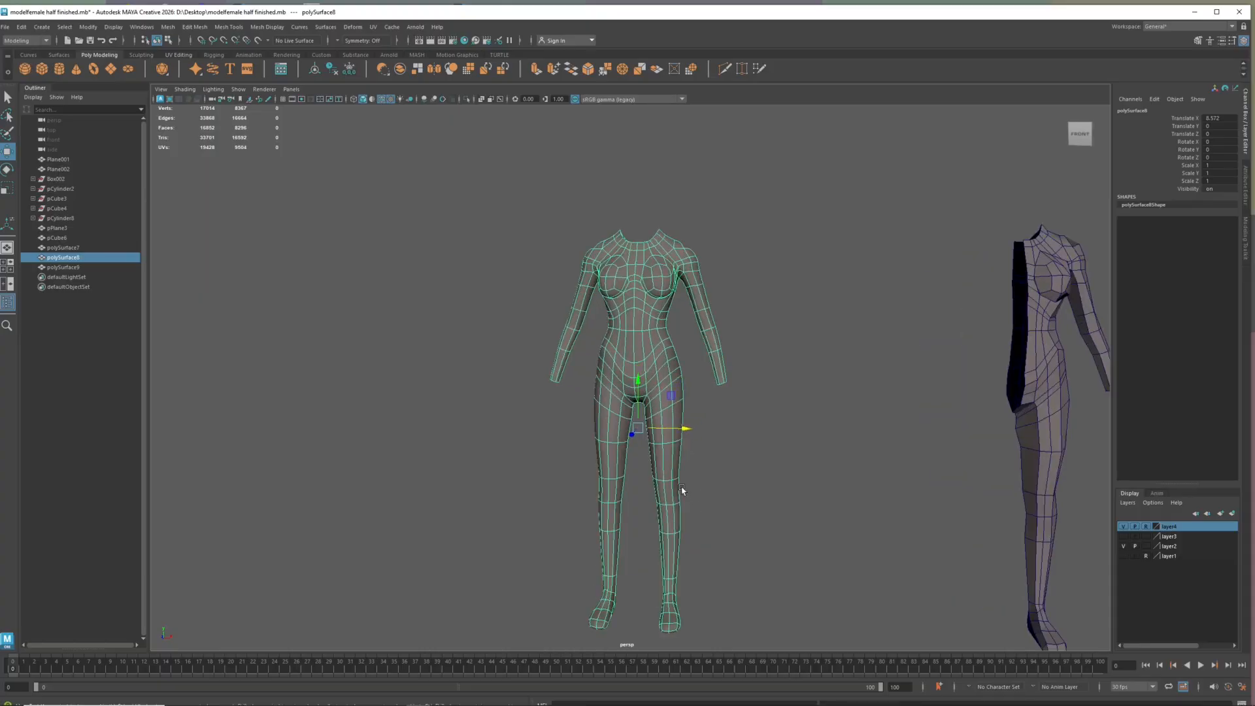
alt+drag(674, 436, 614, 430)
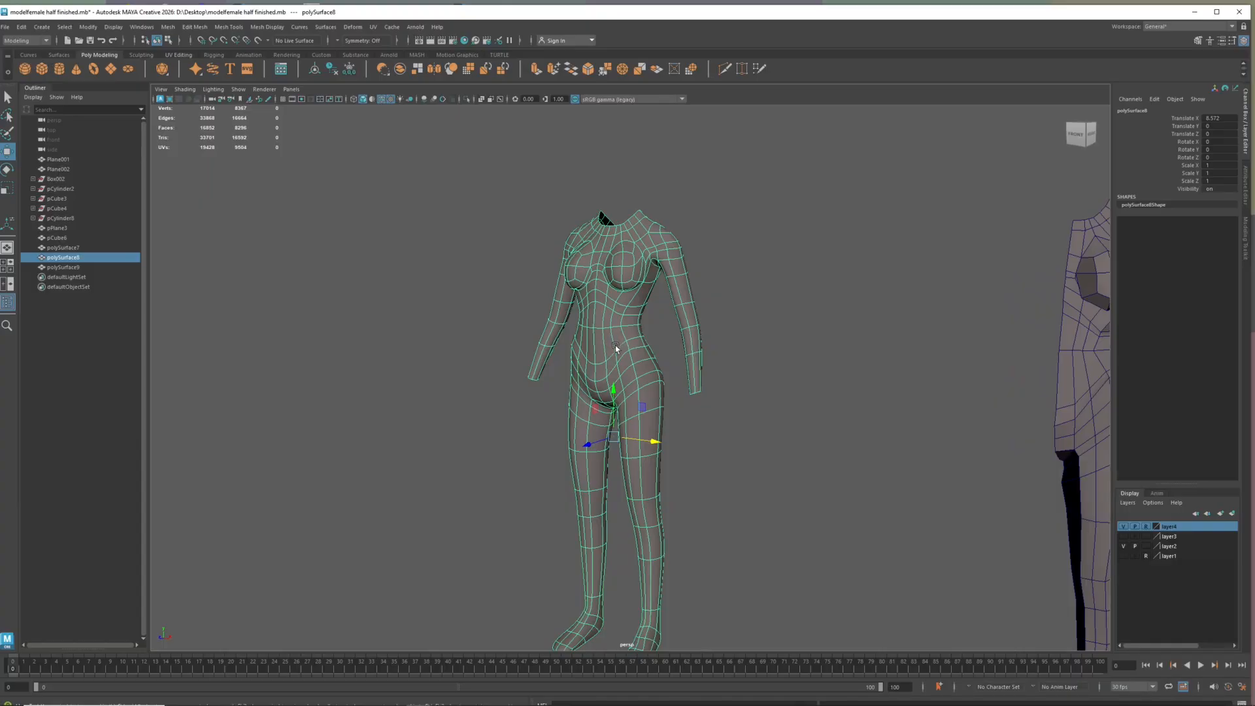
mouse_move(615, 347)
right_down()
mouse_move(617, 335)
mouse_move(619, 349)
right_up()
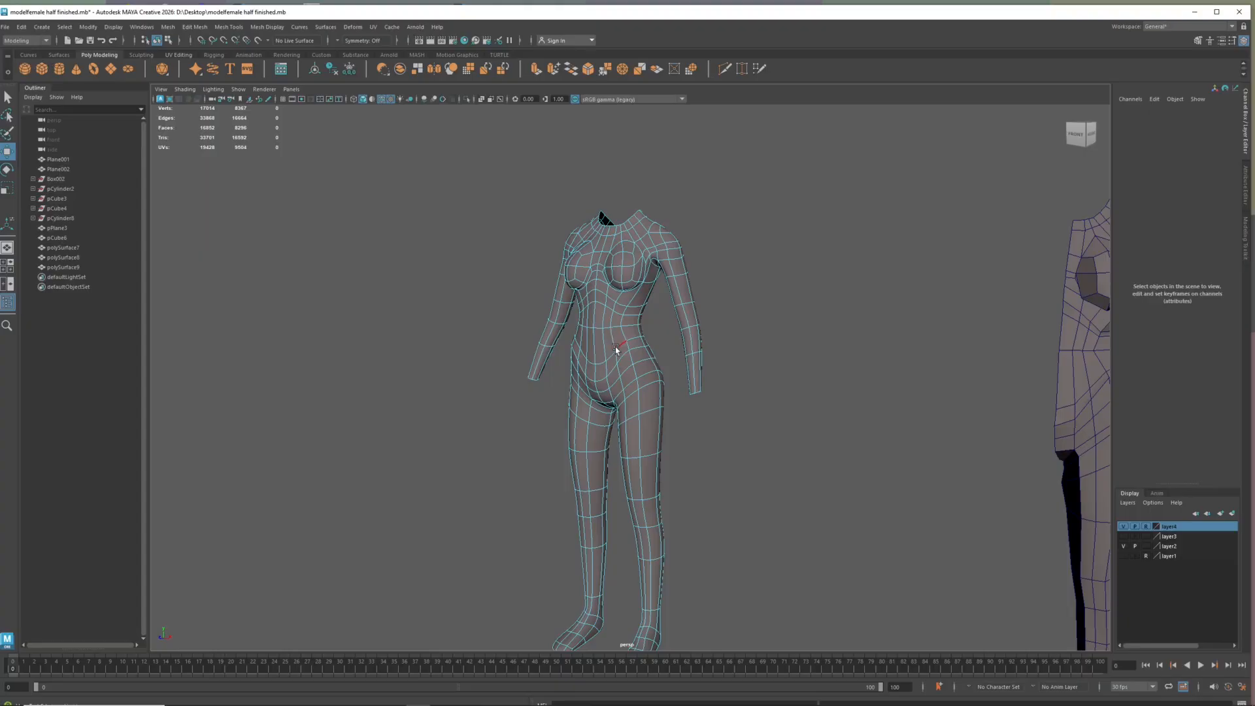
double_click(619, 349)
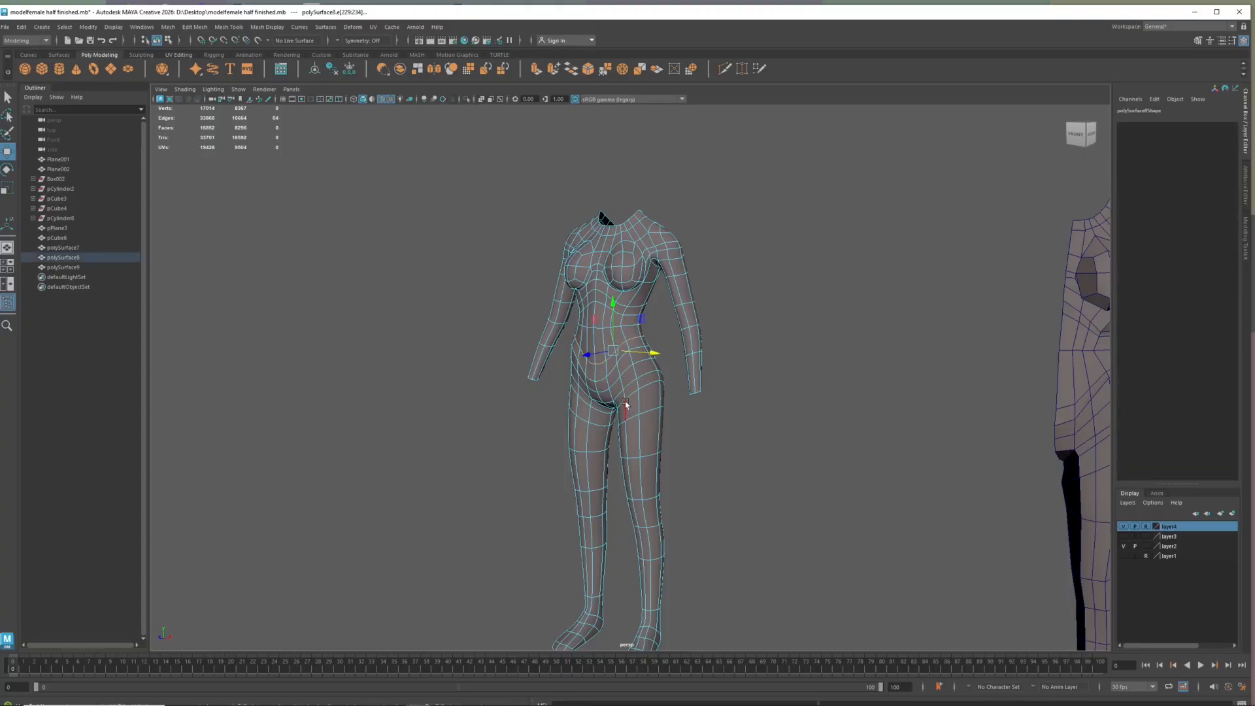
key(1)
key(3)
shift+right_click(603, 338)
click(549, 340)
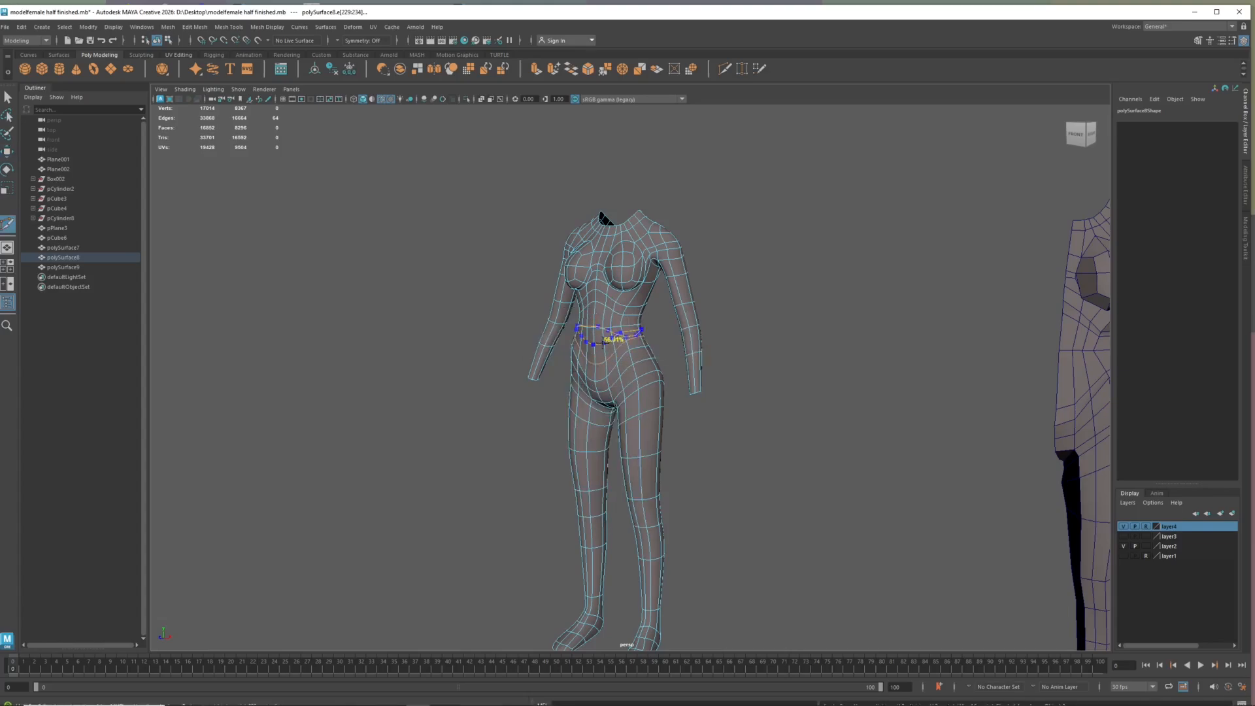
ctrl+click(611, 341)
scroll(628, 353, up, 5)
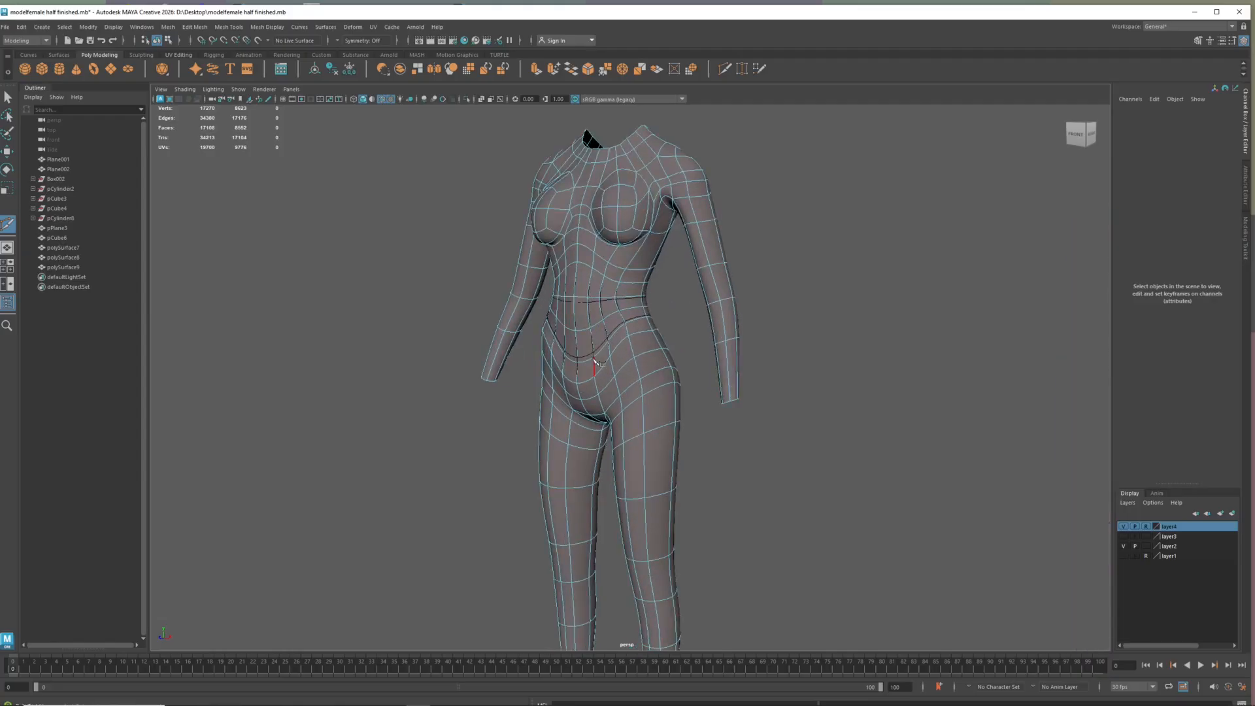
Flatten the new waist edge loop vertically with the Scale tool, using its Transform Constraint set to Edge
key(w)
double_click(593, 319)
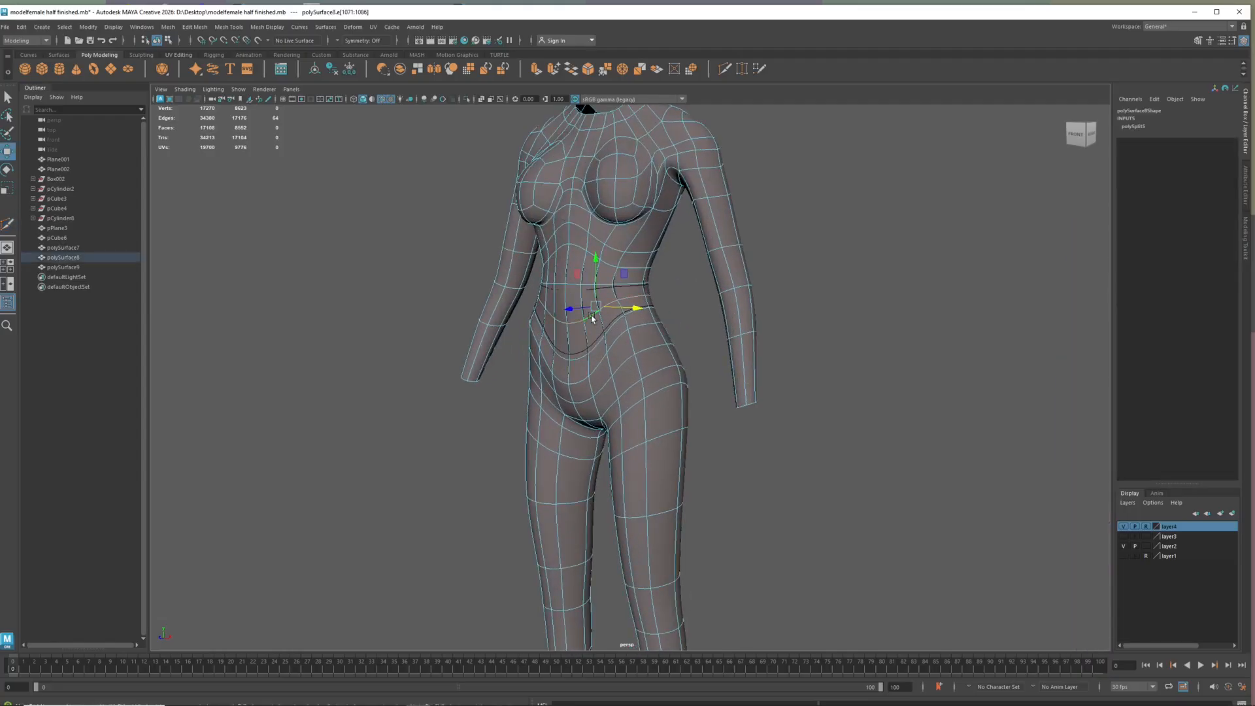
key(e)
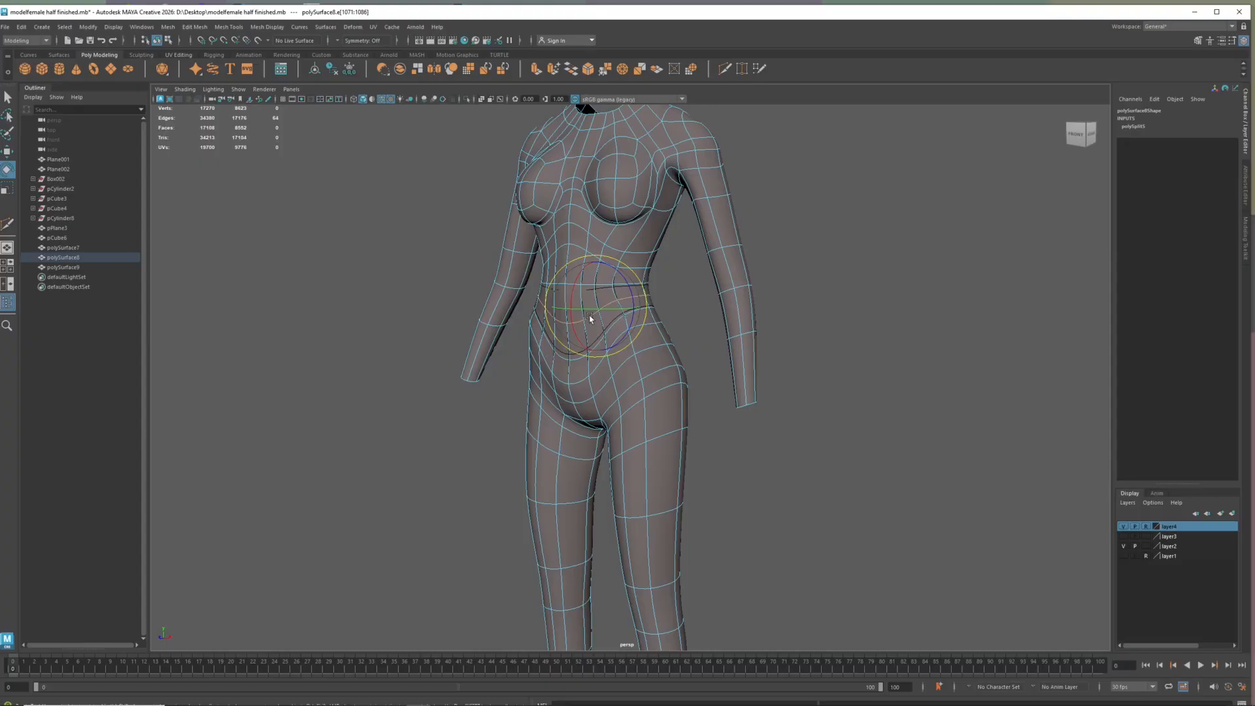
key(r)
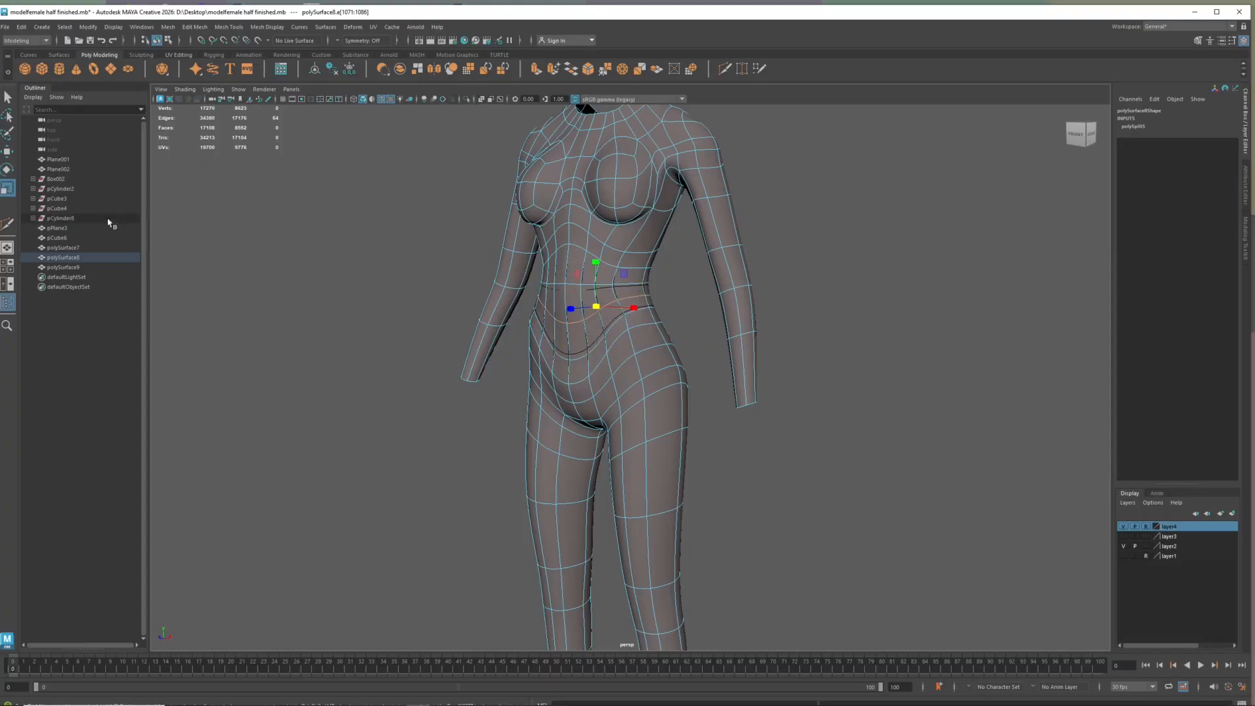
double_click(8, 190)
click(263, 282)
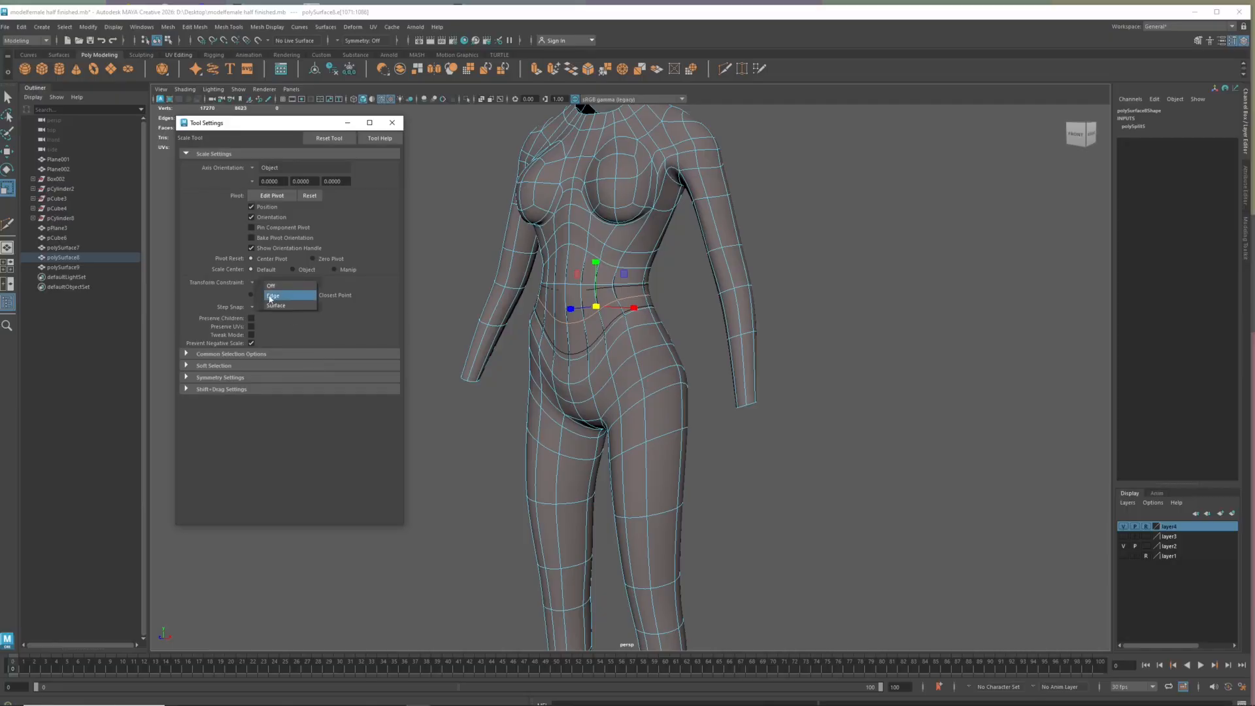
click(270, 296)
drag(596, 262, 586, 358)
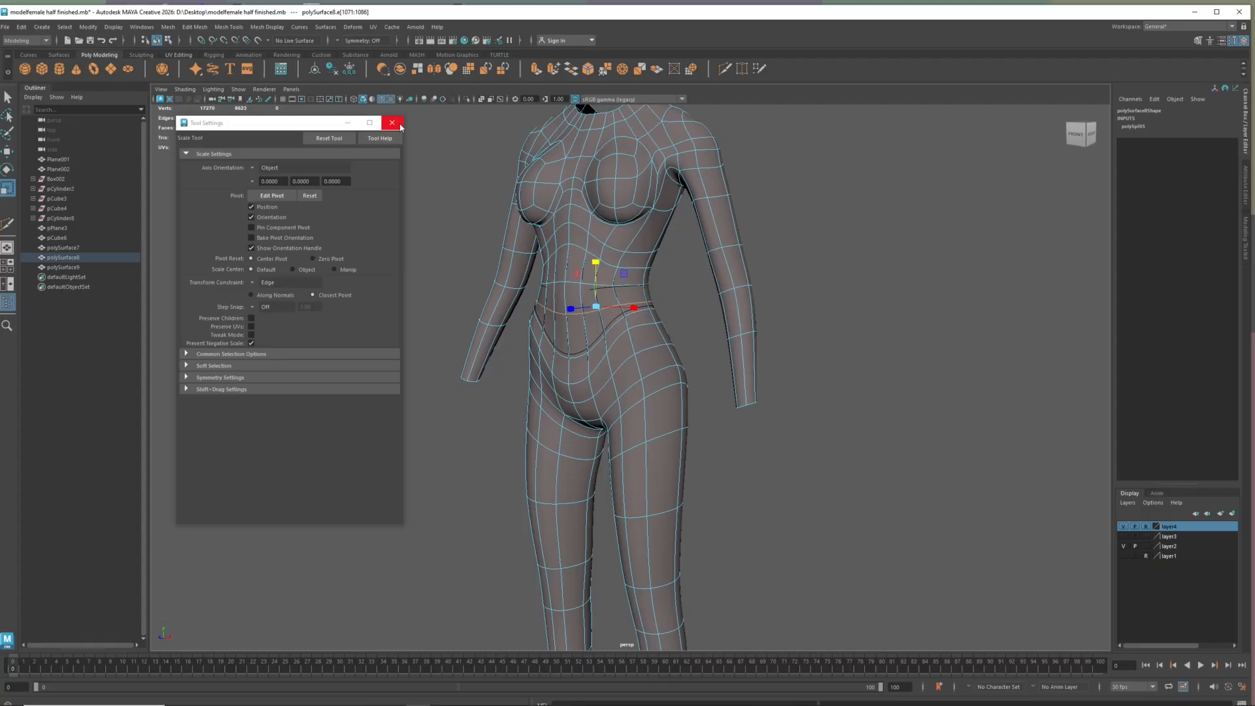
Preview the body without and with smoothing, and set the Scale tool's Transform Constraint to Off
key(1)
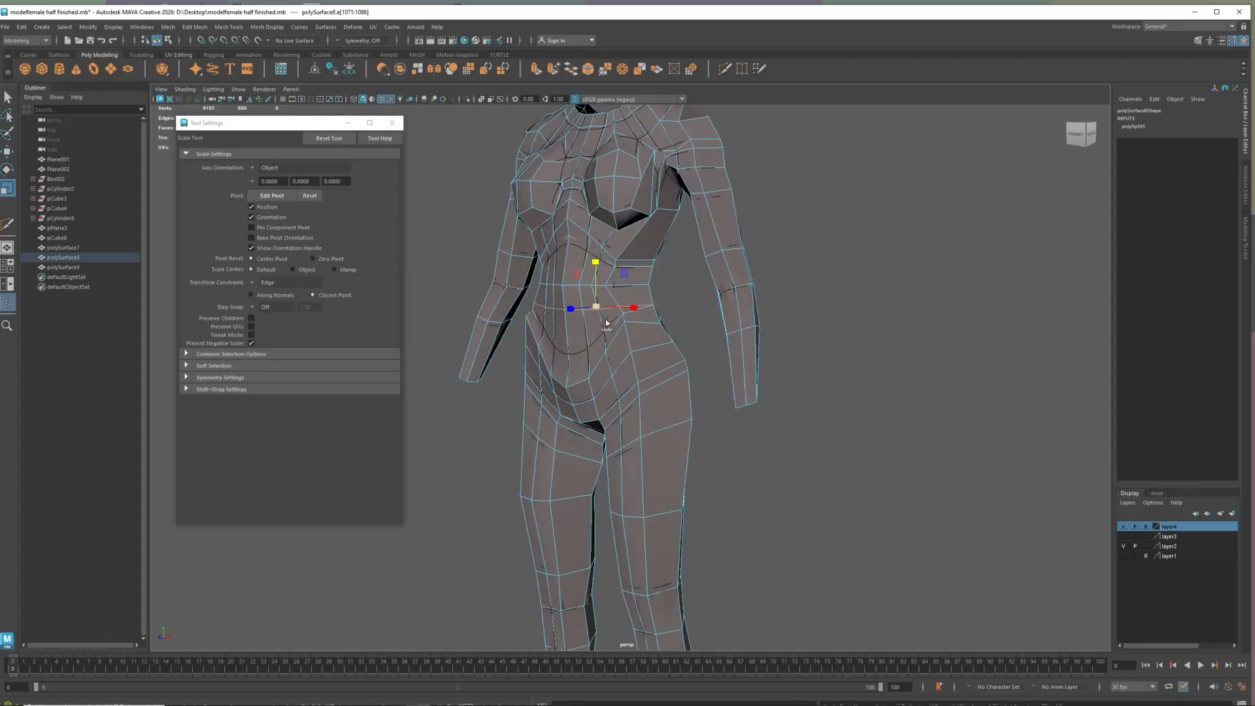
key(3)
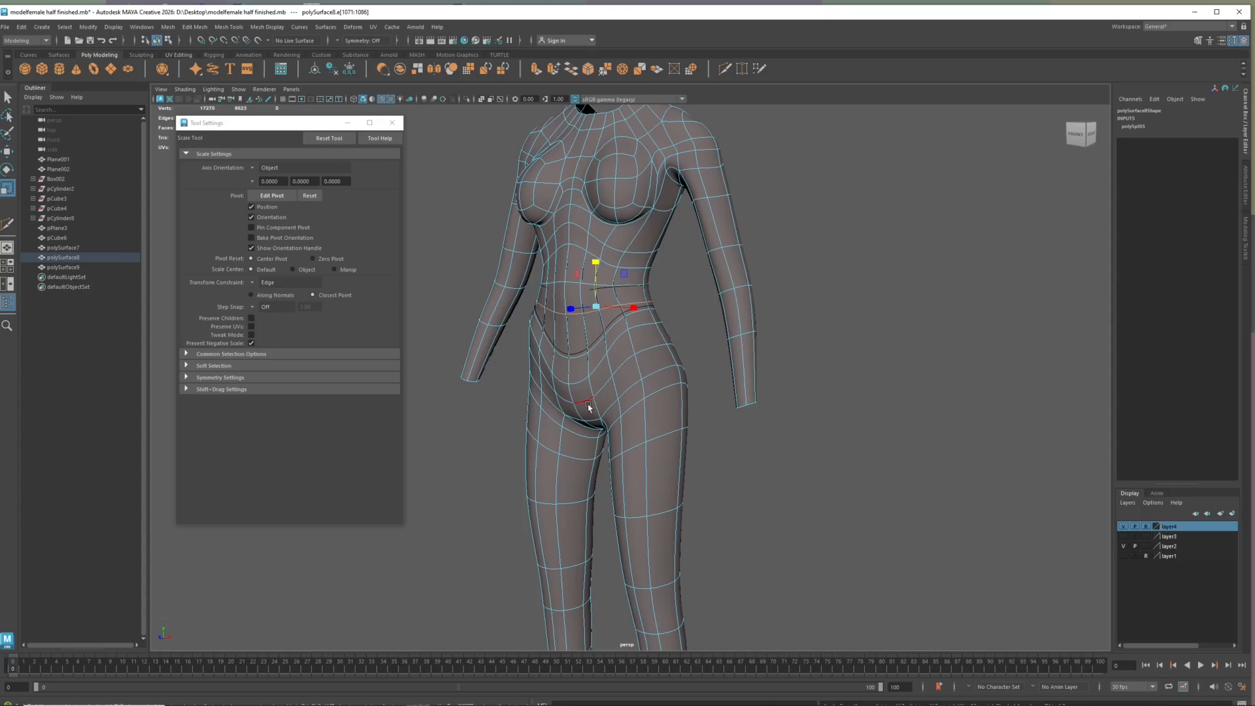
click(263, 281)
click(251, 285)
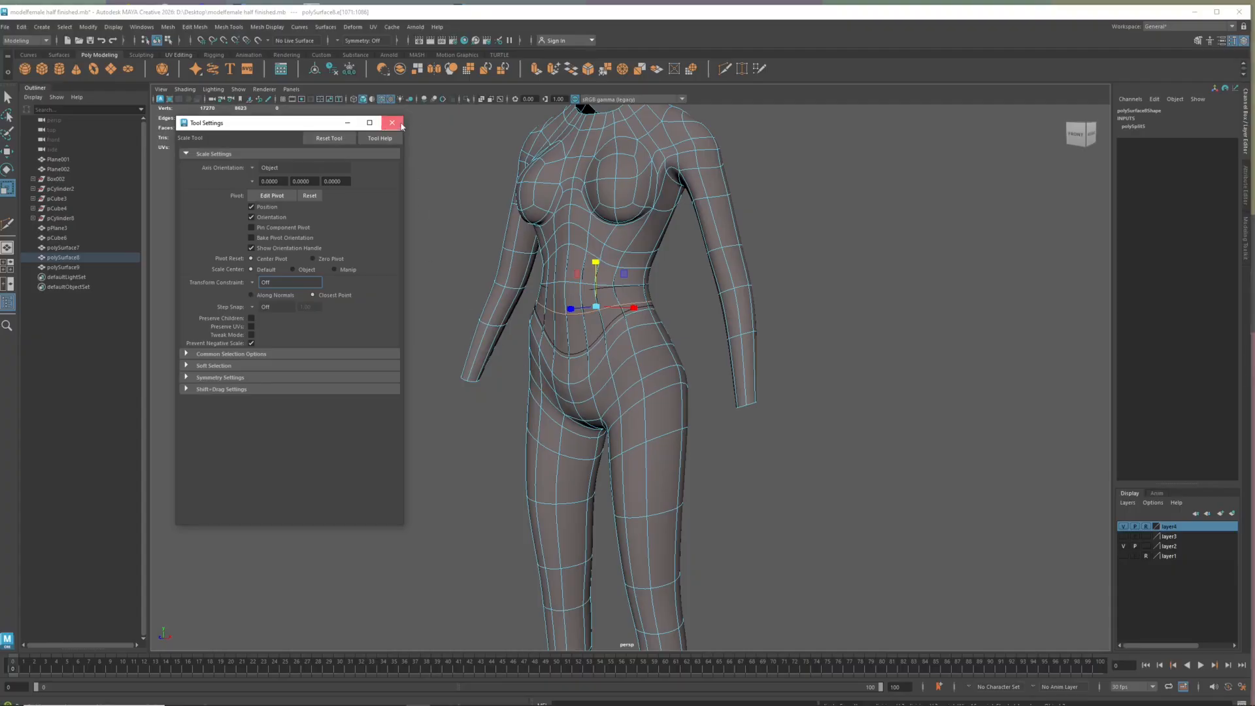
click(401, 126)
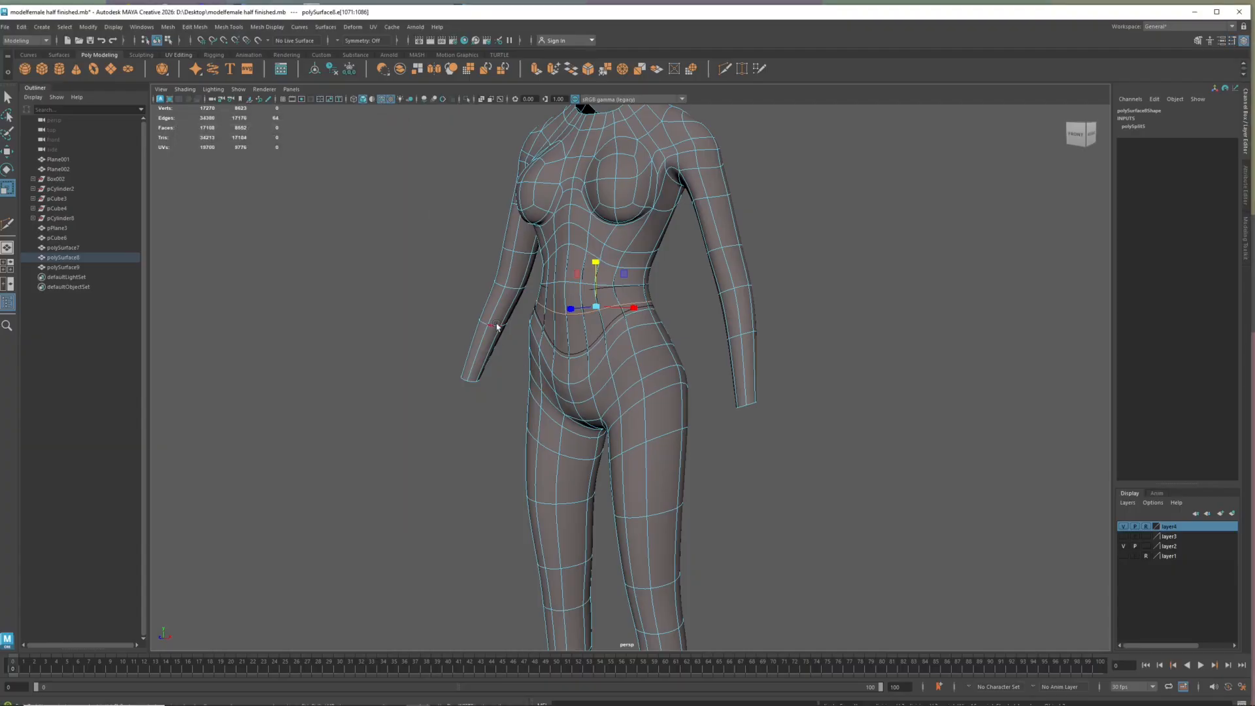
Delete the faces of both lower legs and feet on the original body mesh
alt+drag(490, 330, 518, 336)
scroll(615, 369, down, 5)
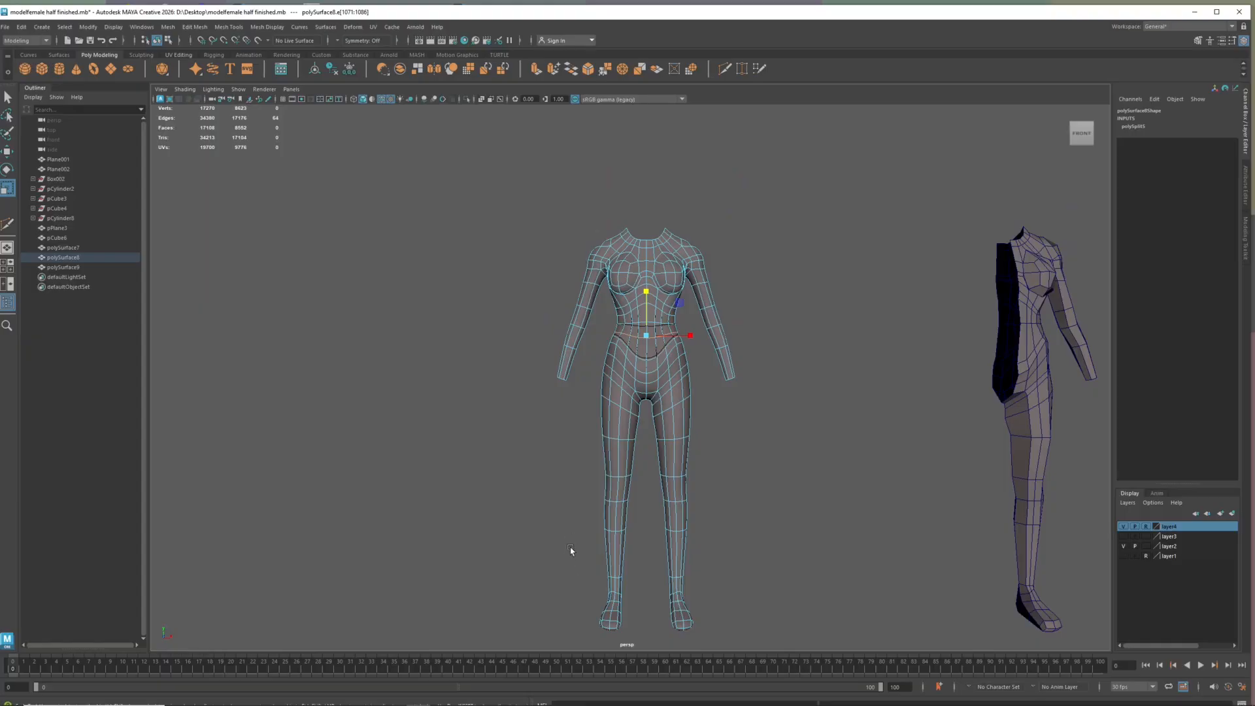
right_drag(620, 425, 623, 454)
drag(579, 549, 737, 641)
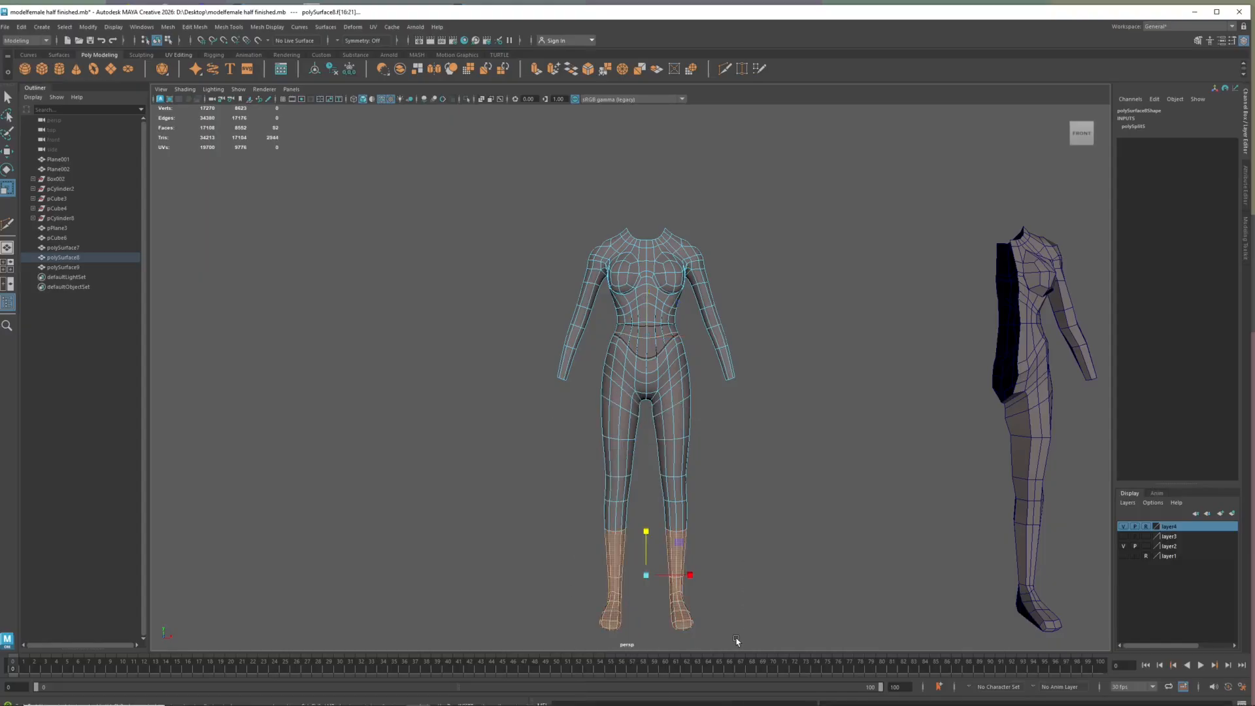
key(Delete)
Delete the upper torso and arm faces, including the top row of faces at the waist, leaving only the trousers area
drag(793, 176, 530, 319)
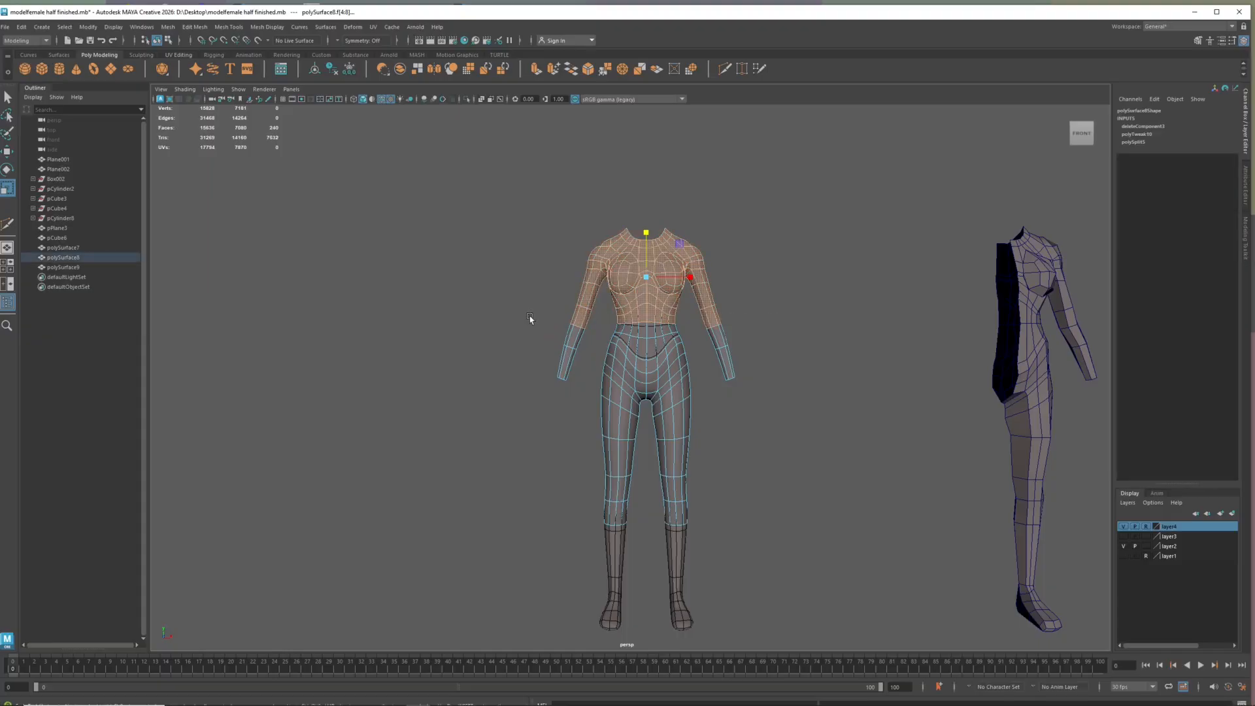
key(Delete)
drag(707, 312, 738, 377)
key(Delete)
drag(569, 301, 569, 384)
key(Delete)
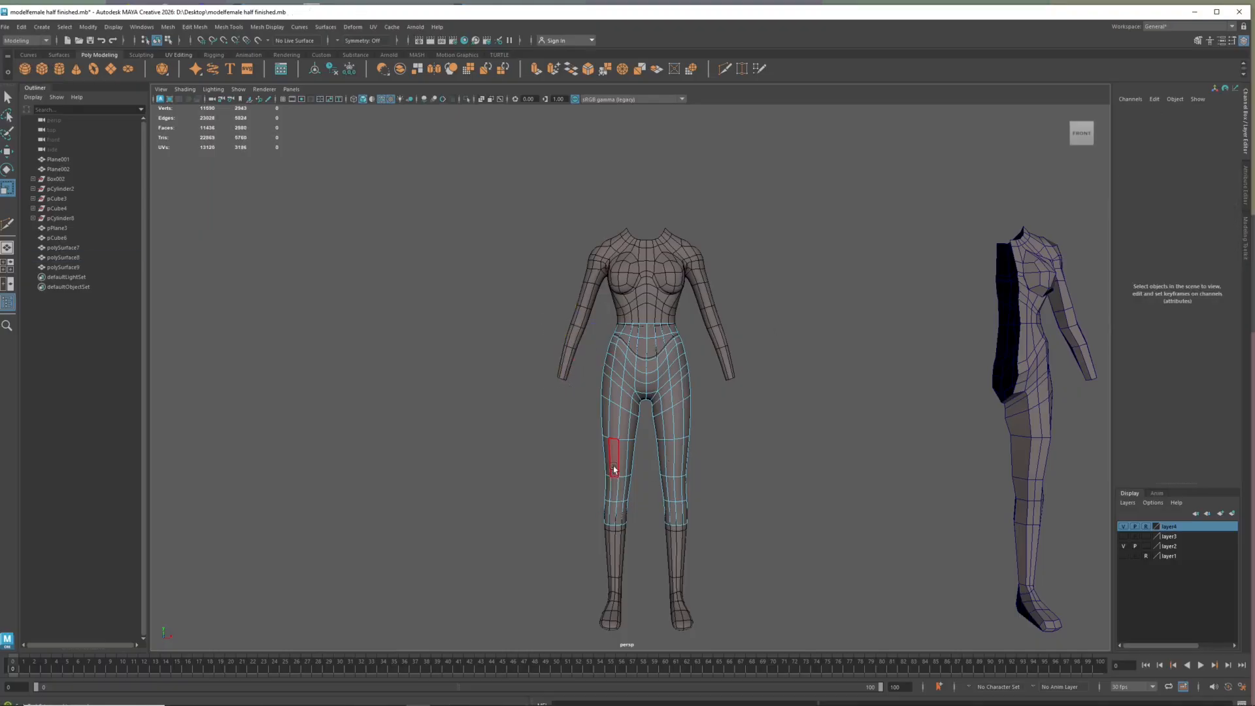
drag(613, 304, 687, 329)
key(Delete)
Select all faces of the trousers mesh on the body for moving
alt+drag(683, 429, 622, 440)
scroll(609, 419, up, 10)
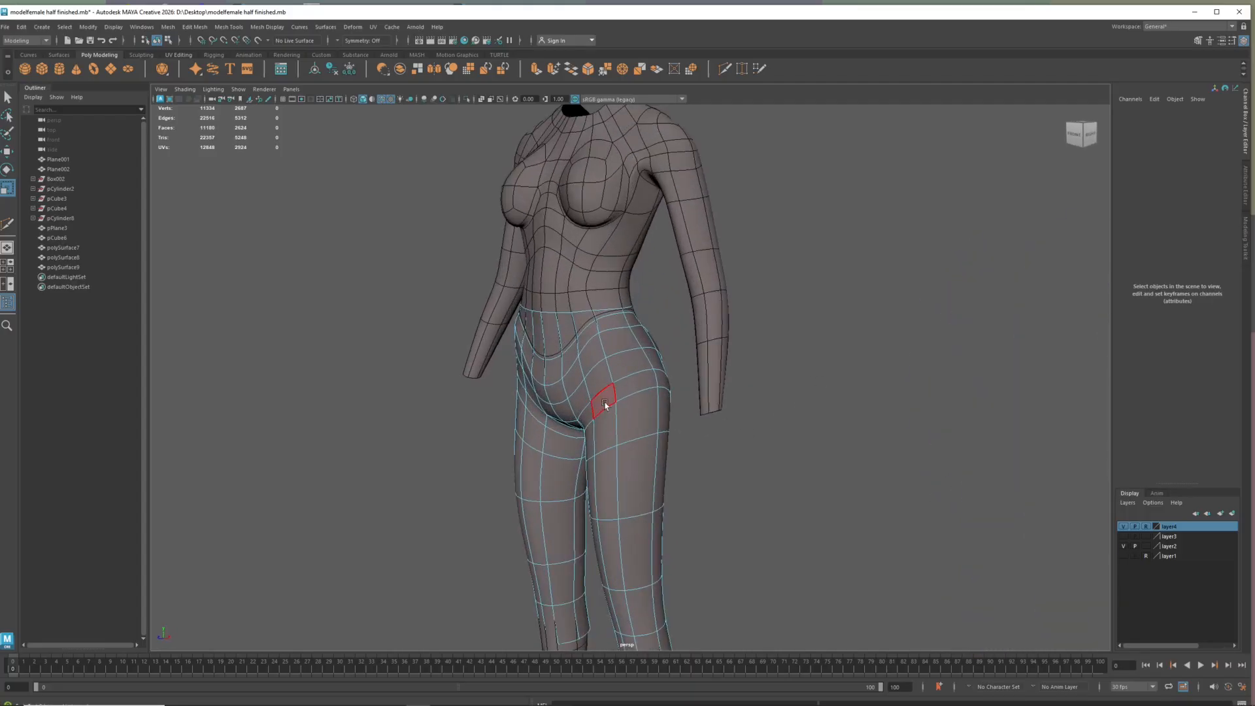
right_click(606, 405)
double_click(609, 400)
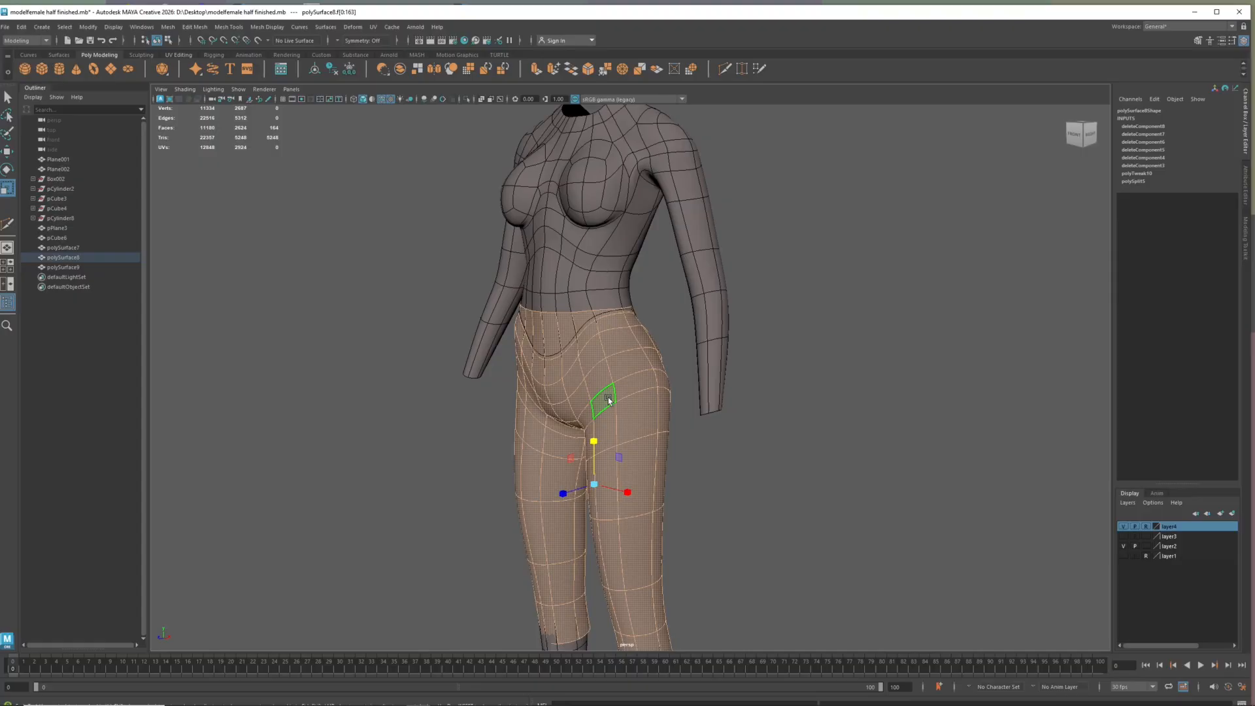
key(w)
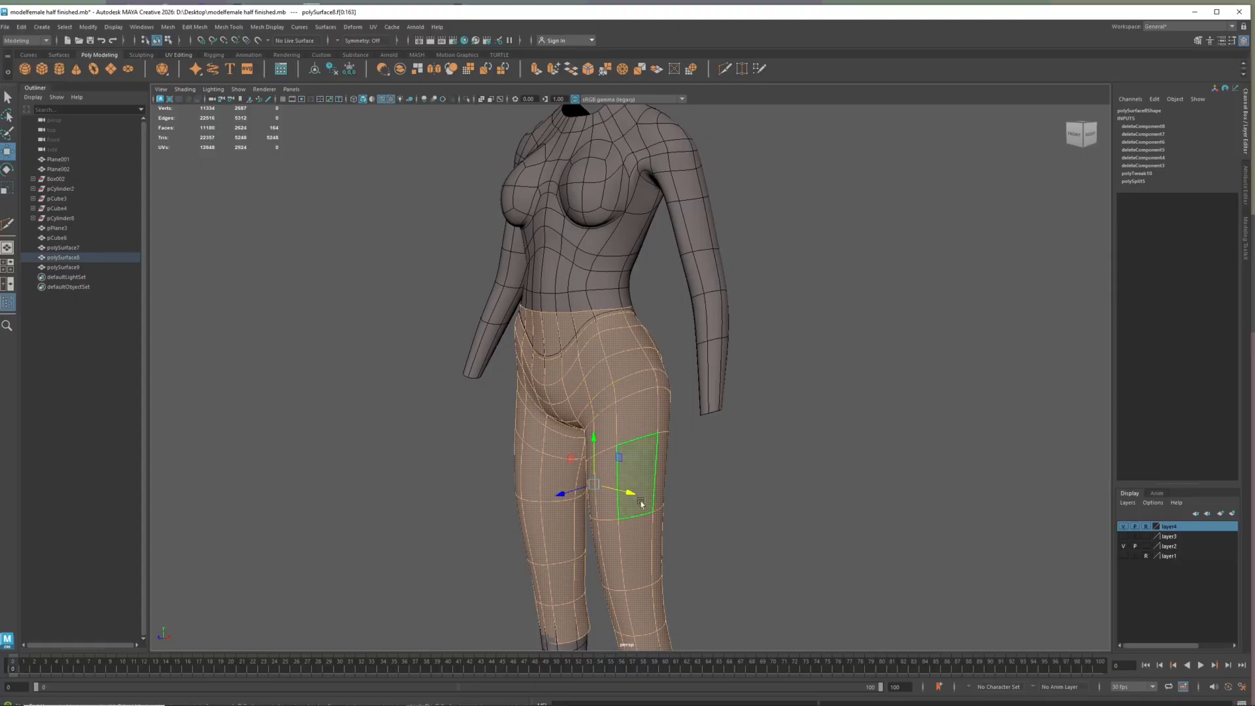
scroll(642, 458, down, 3)
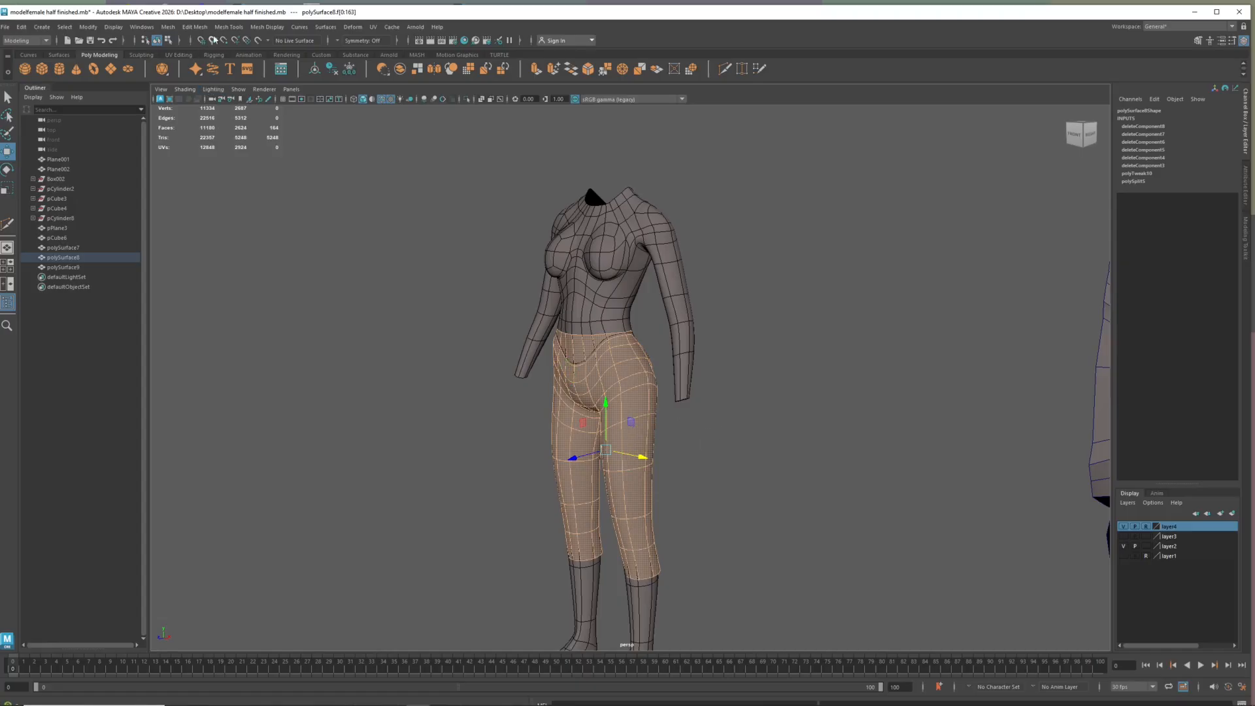
Push the selected trouser faces outward with the Transform component operation, to a Local Translate Z of about 0.616
click(86, 28)
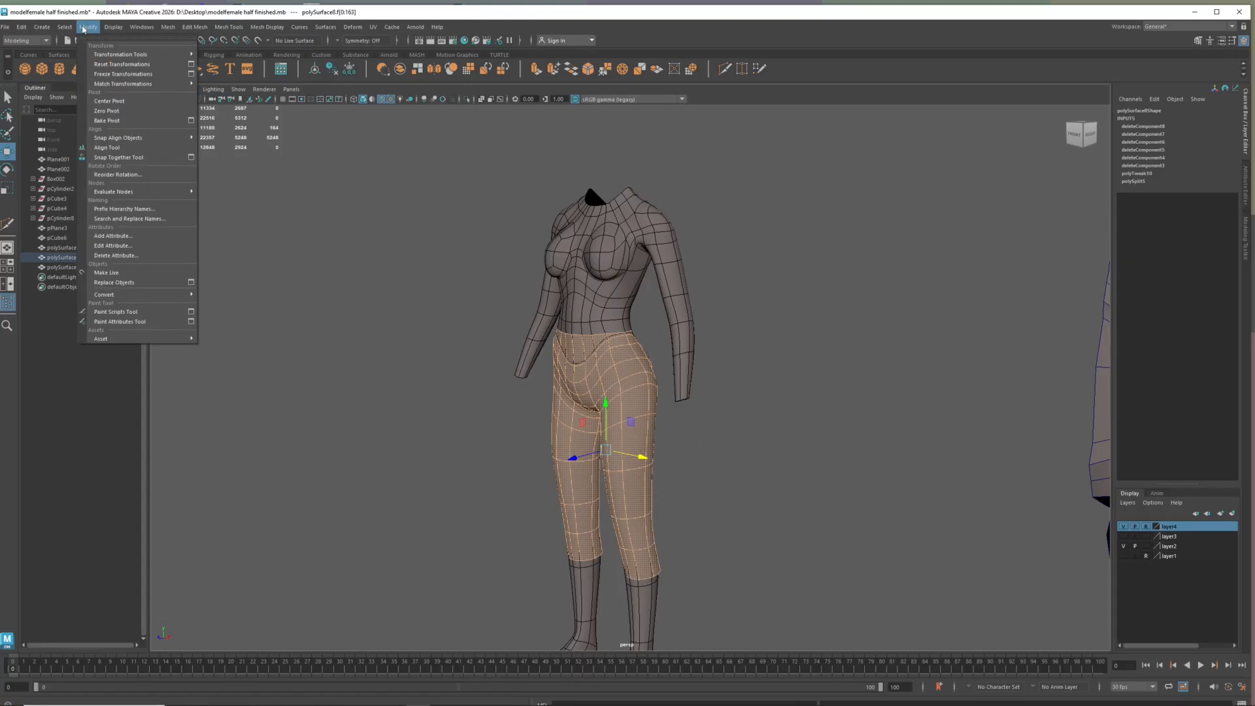
mouse_move(113, 56)
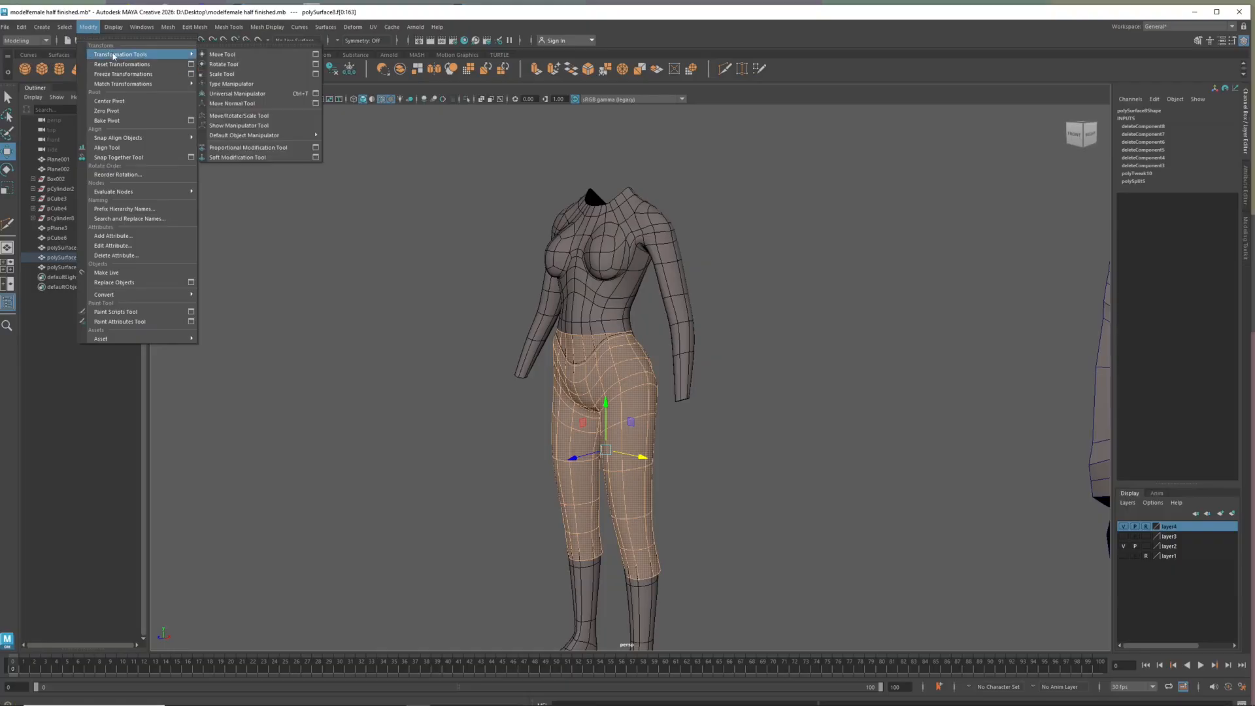
click(242, 104)
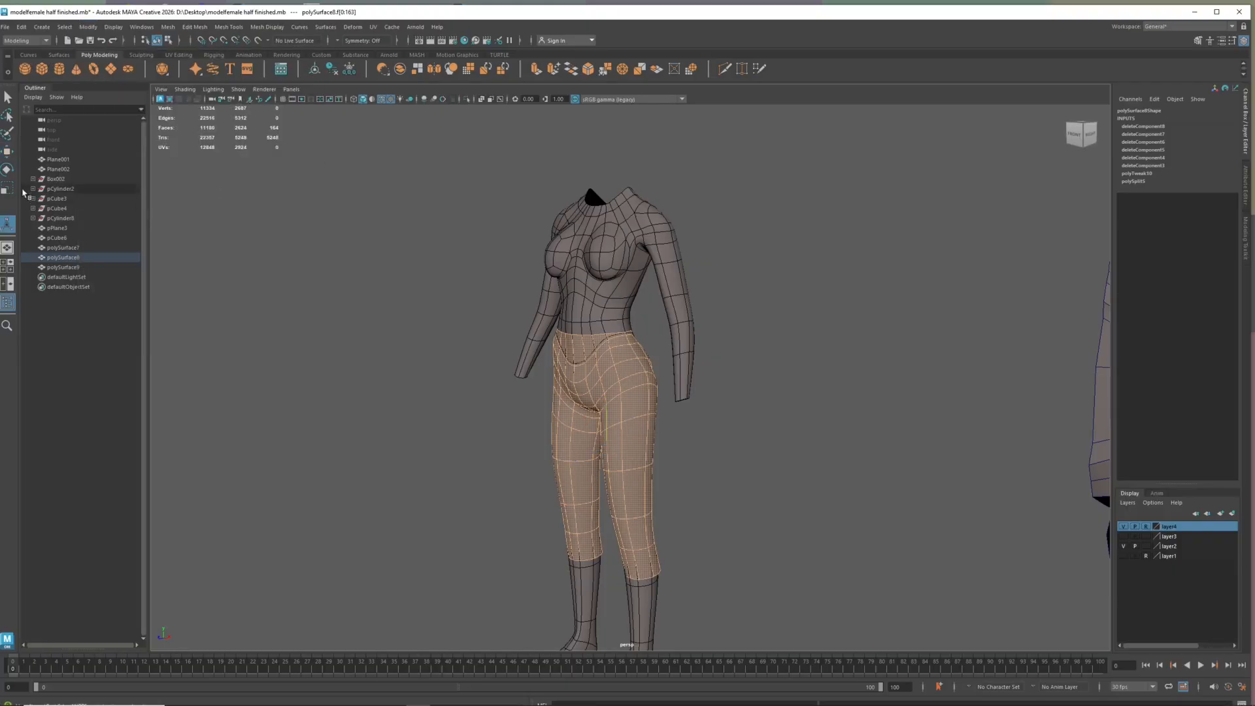
click(195, 27)
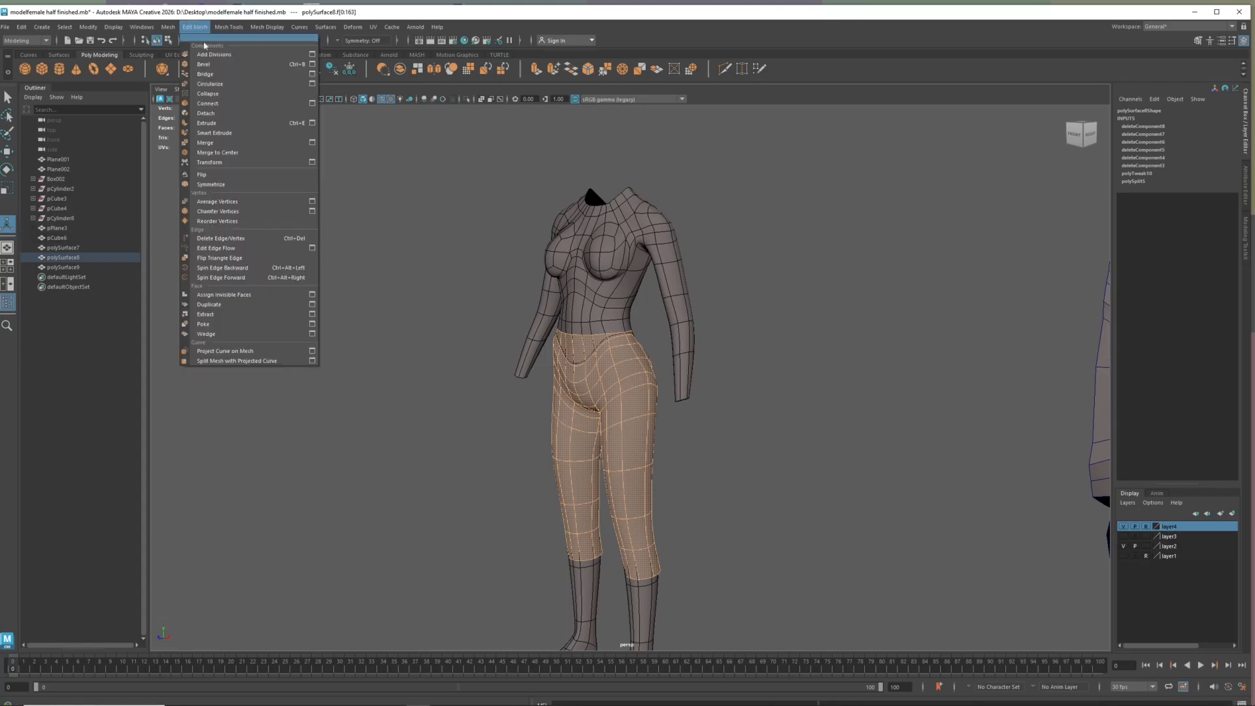
click(225, 166)
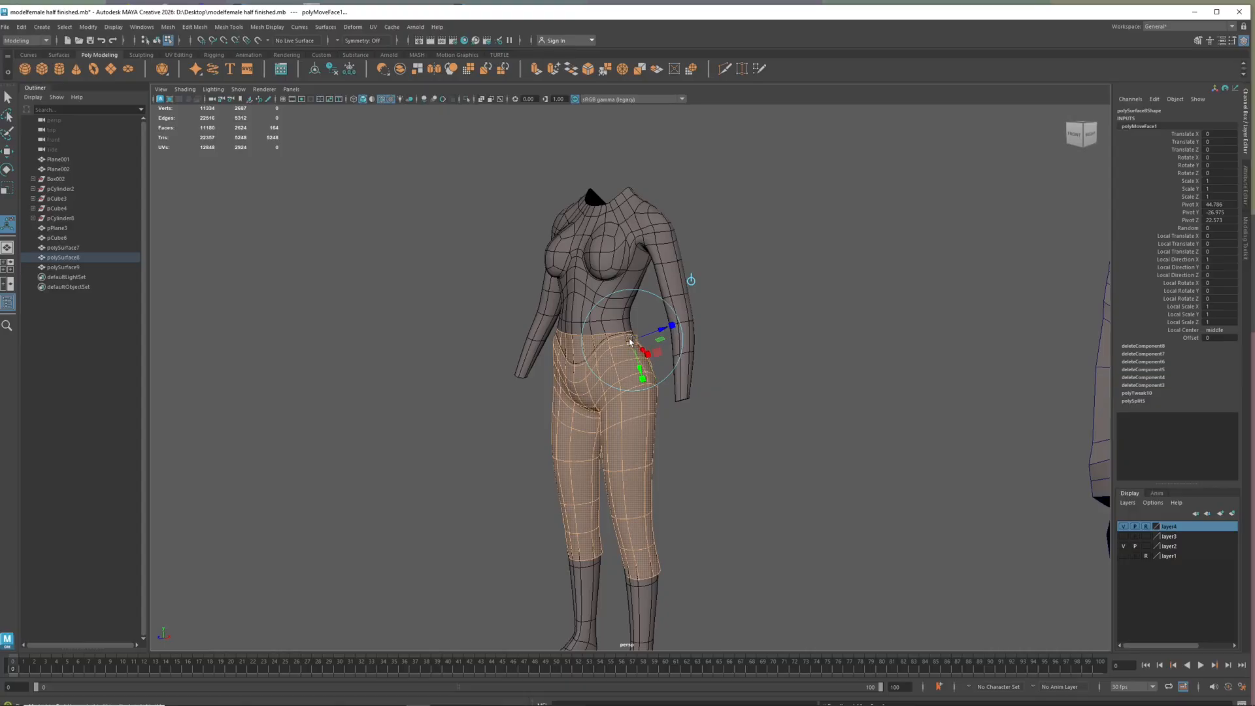
drag(631, 341, 632, 341)
mouse_move(811, 429)
alt+mouse_down()
mouse_move(750, 422)
mouse_move(970, 426)
mouse_move(778, 421)
mouse_move(829, 426)
alt+mouse_up()
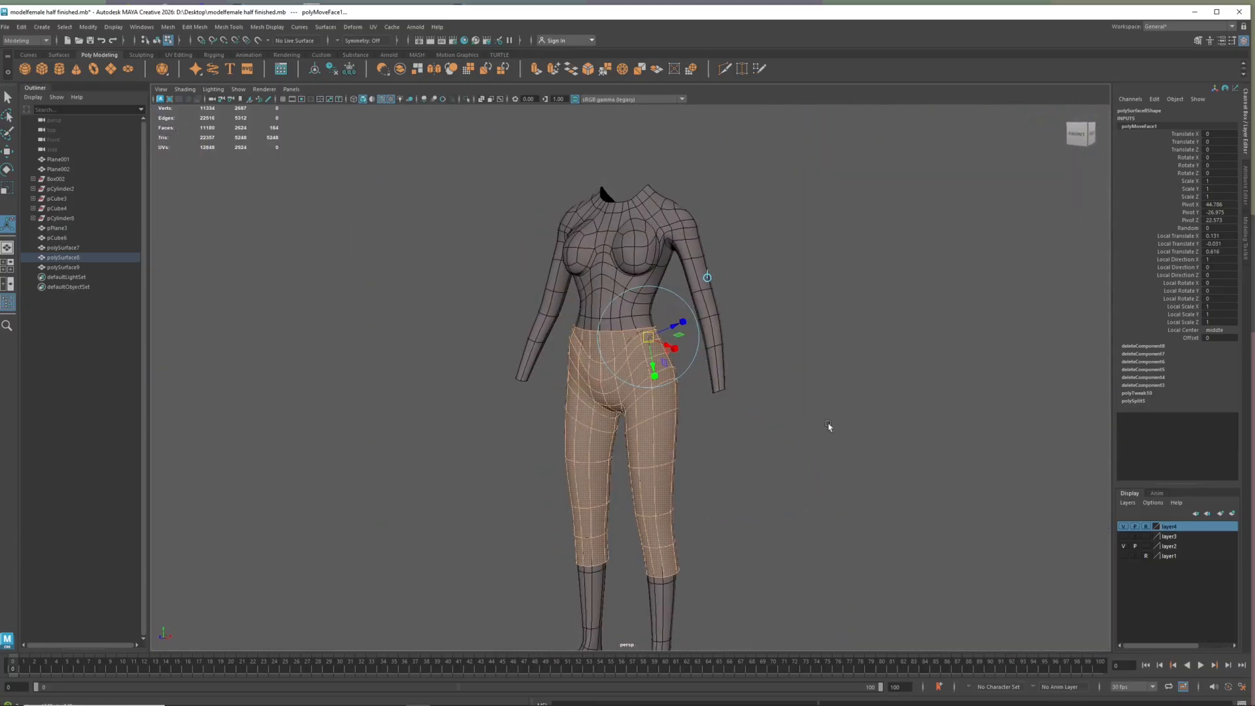
Inspect the offset trousers around the hips without and with smoothing
scroll(647, 375, up, 4)
alt+drag(613, 342, 534, 386)
key(1)
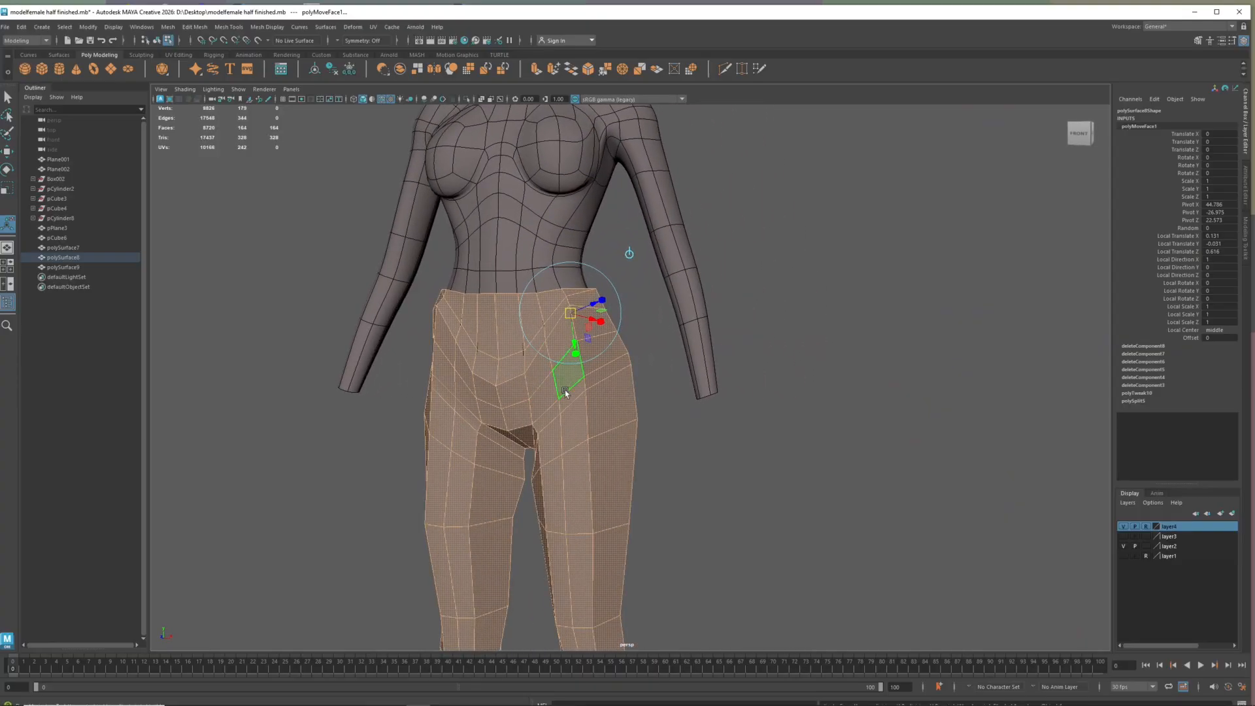
key(3)
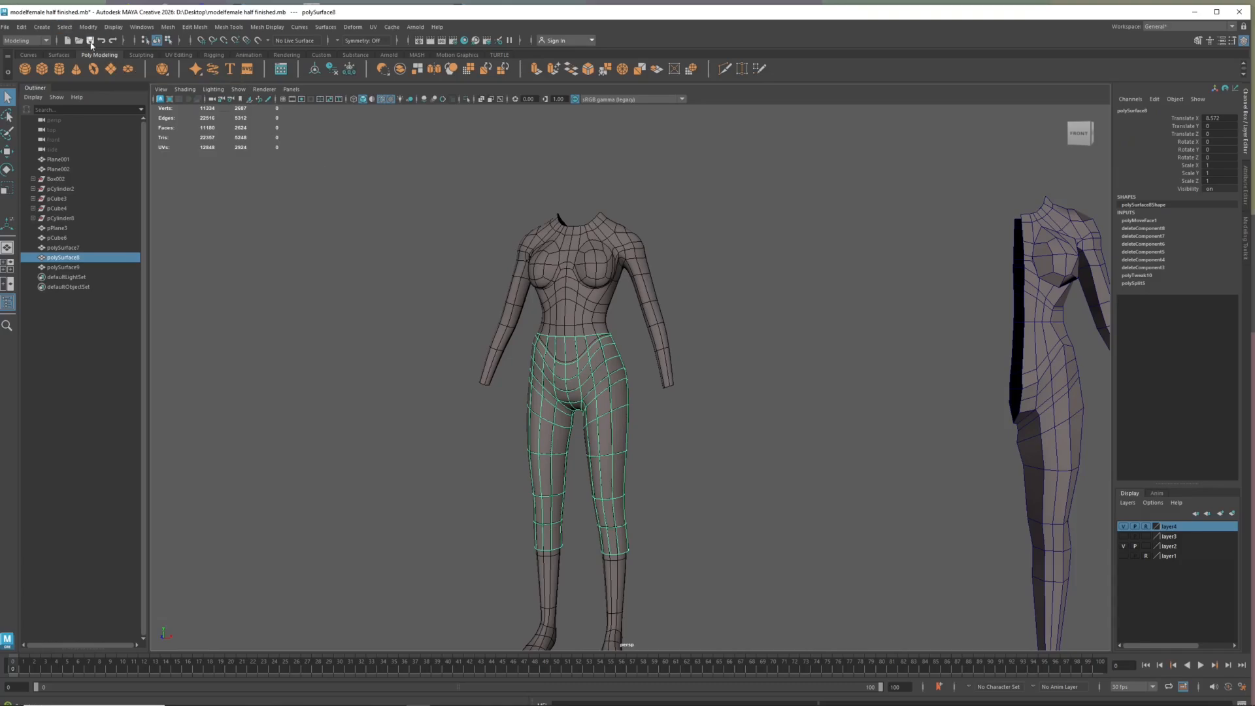
Duplicate the trousers, move the original aside next to the body, and select the copy remaining on the body
click(22, 26)
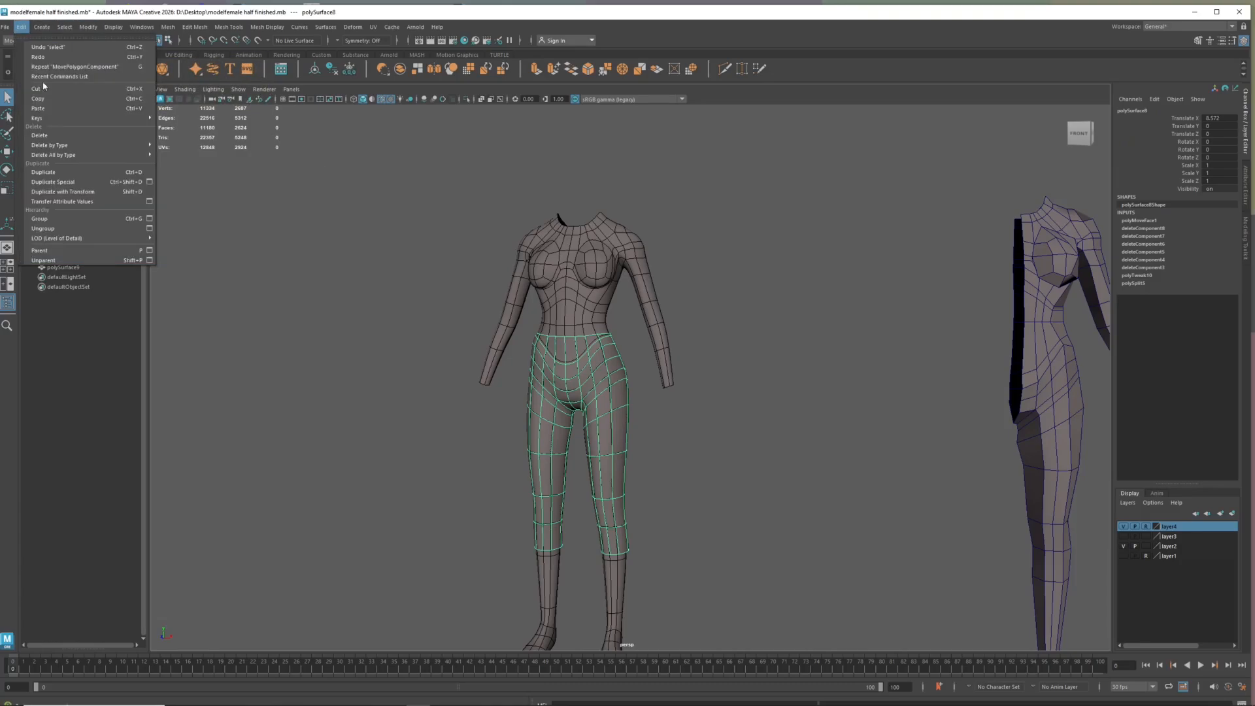
click(69, 173)
drag(606, 461, 866, 476)
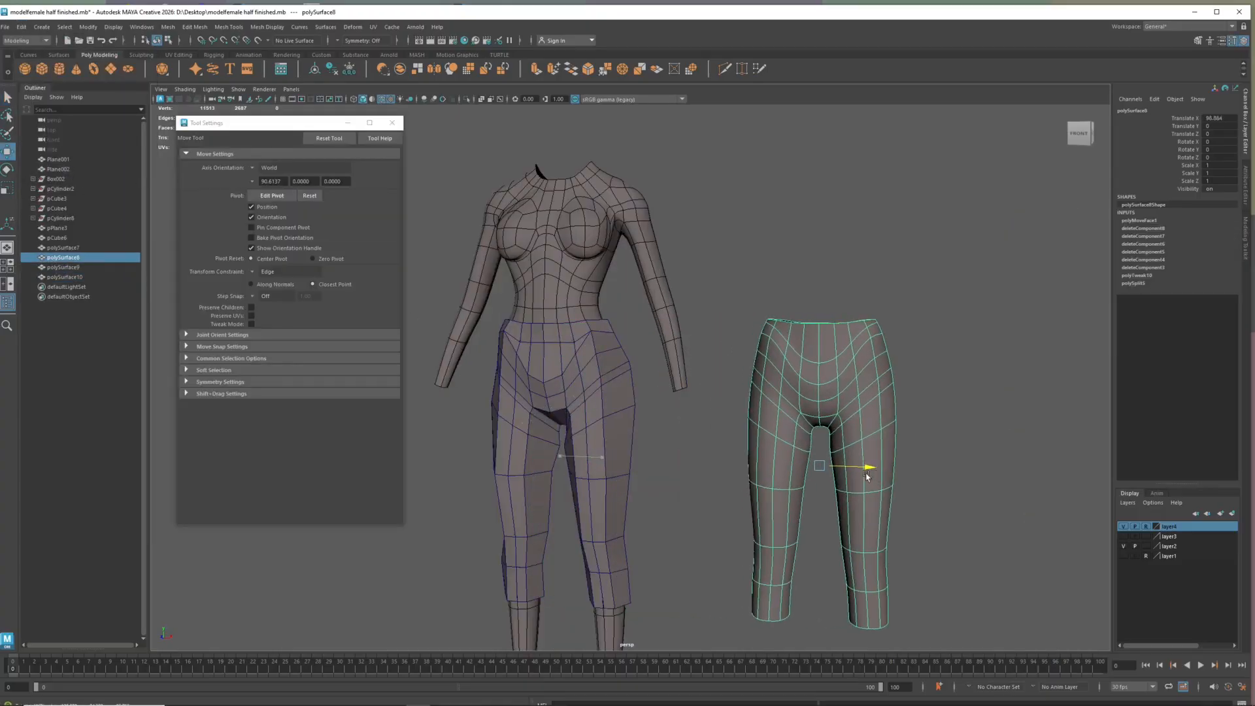
click(613, 412)
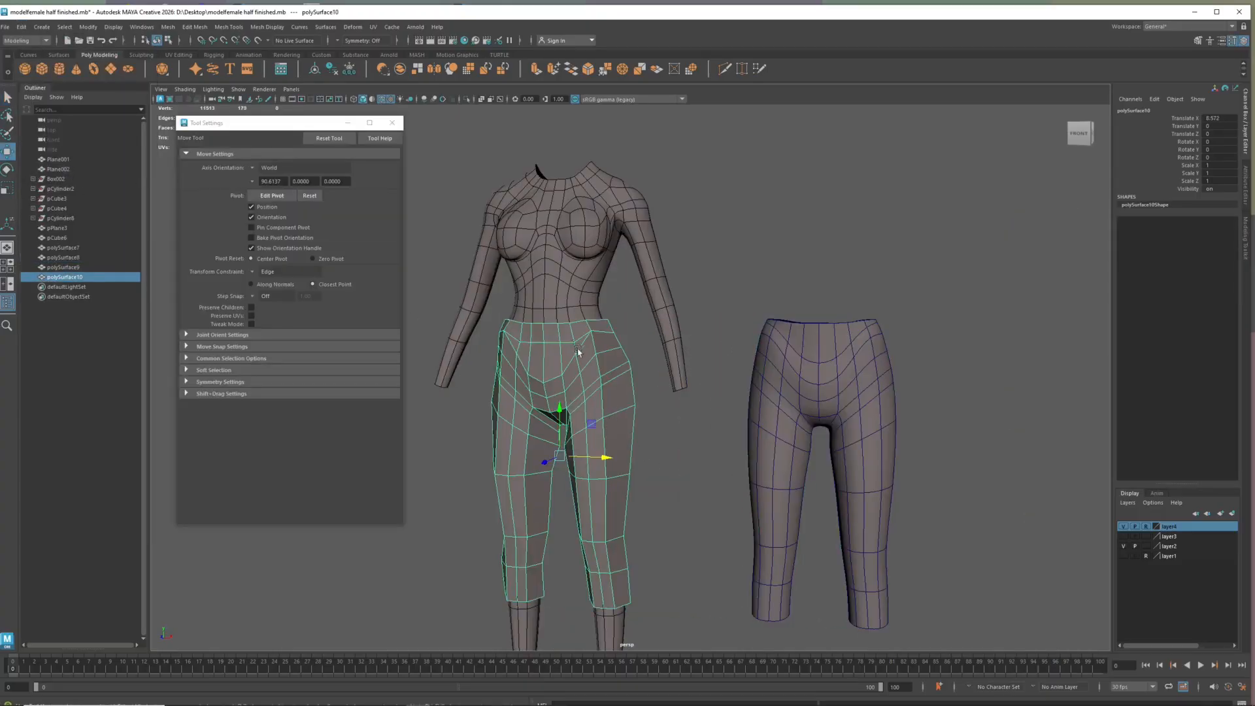
Slide the copy's edge loop below the waist up towards the waist edge, and set the Transform Constraint to Off
mouse_move(560, 341)
right_down()
mouse_move(561, 306)
mouse_move(559, 316)
right_up()
double_click(560, 336)
key(r)
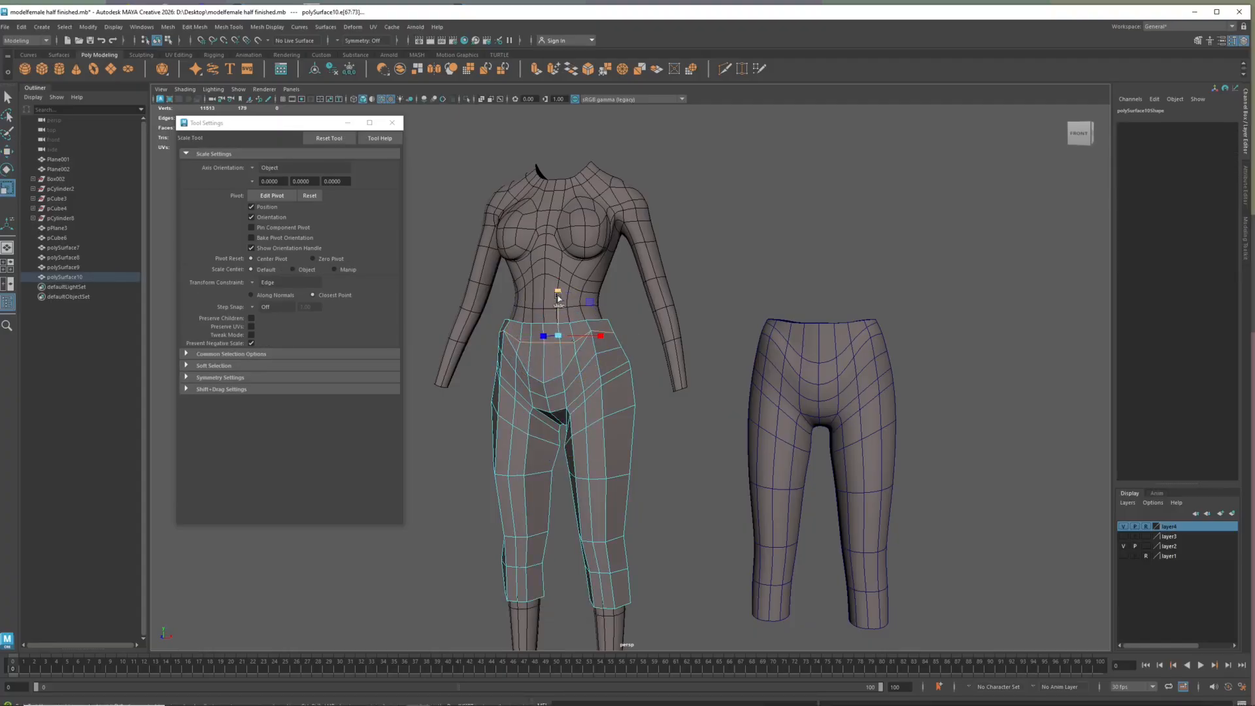
key(w)
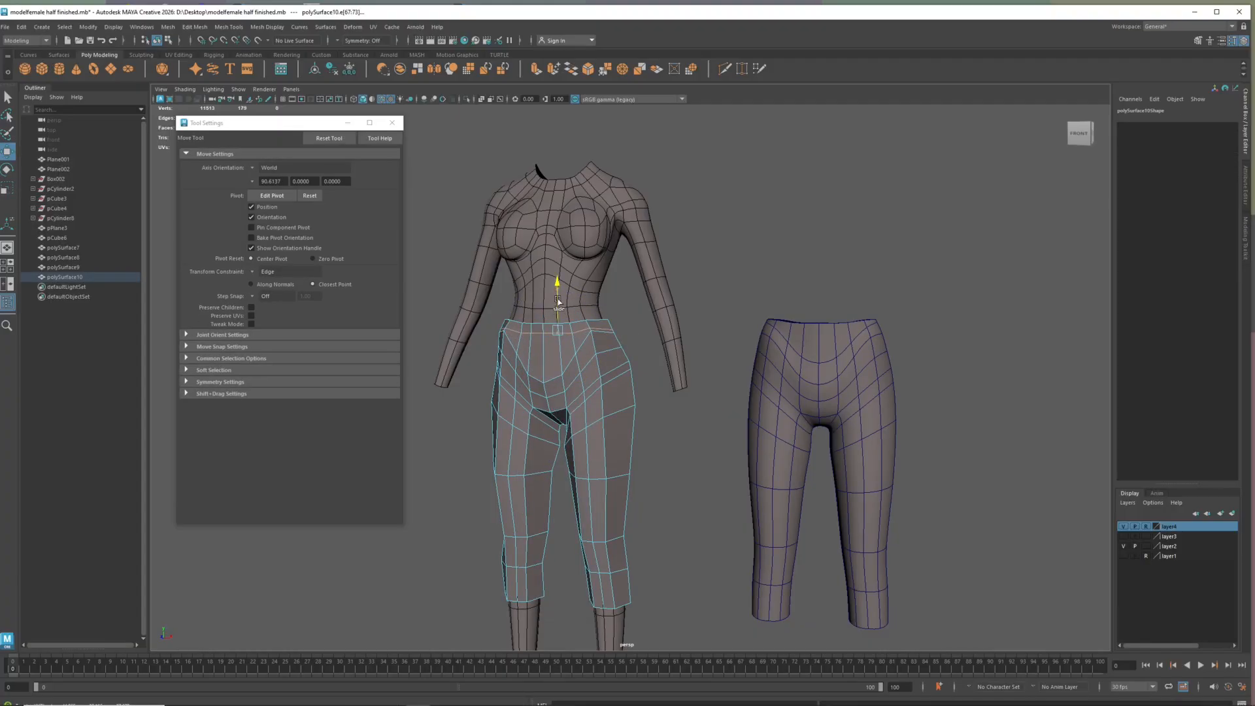
key(r)
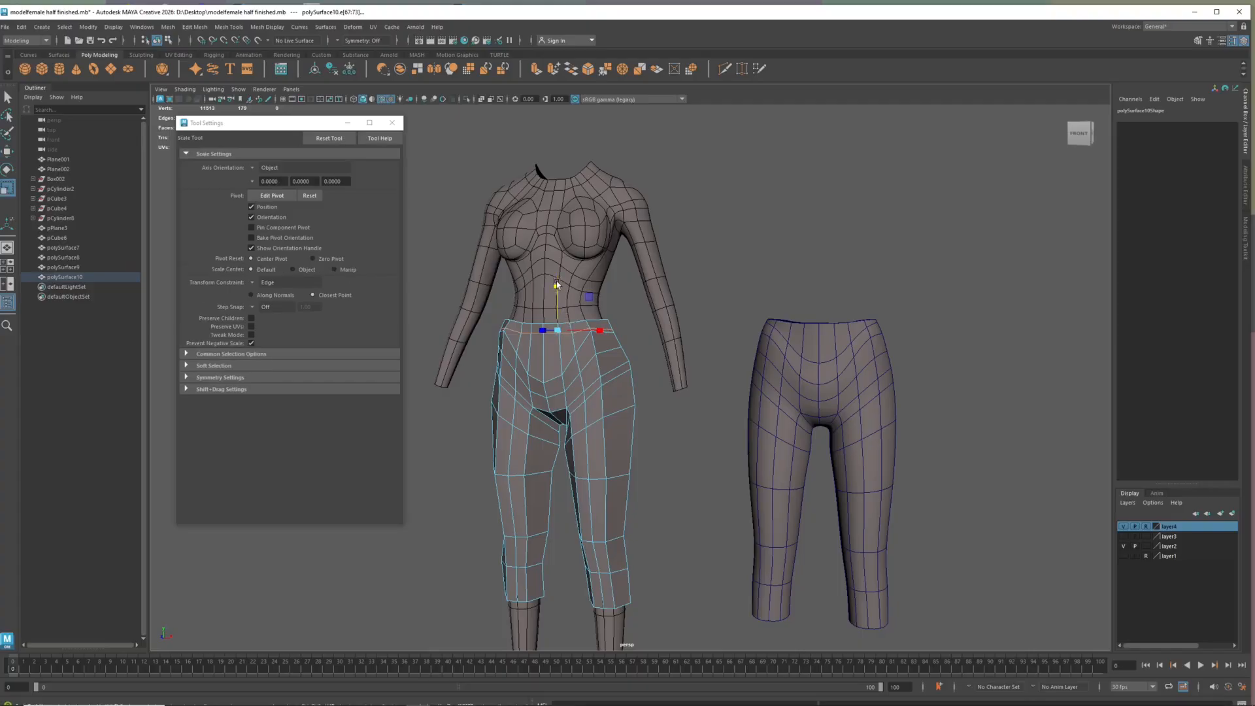
double_click(580, 321)
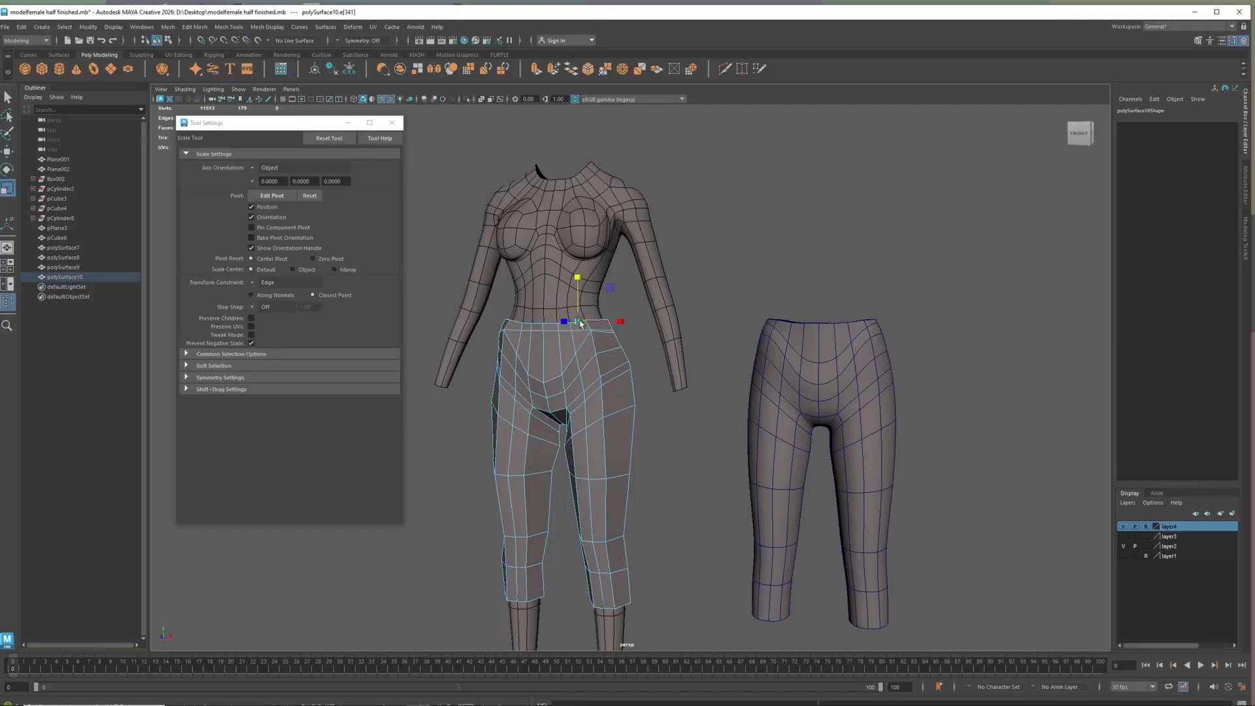
click(253, 285)
click(275, 277)
Delete the copy's hip and leg faces below the narrow strip at the waist
right_drag(549, 361, 547, 392)
drag(484, 339, 664, 605)
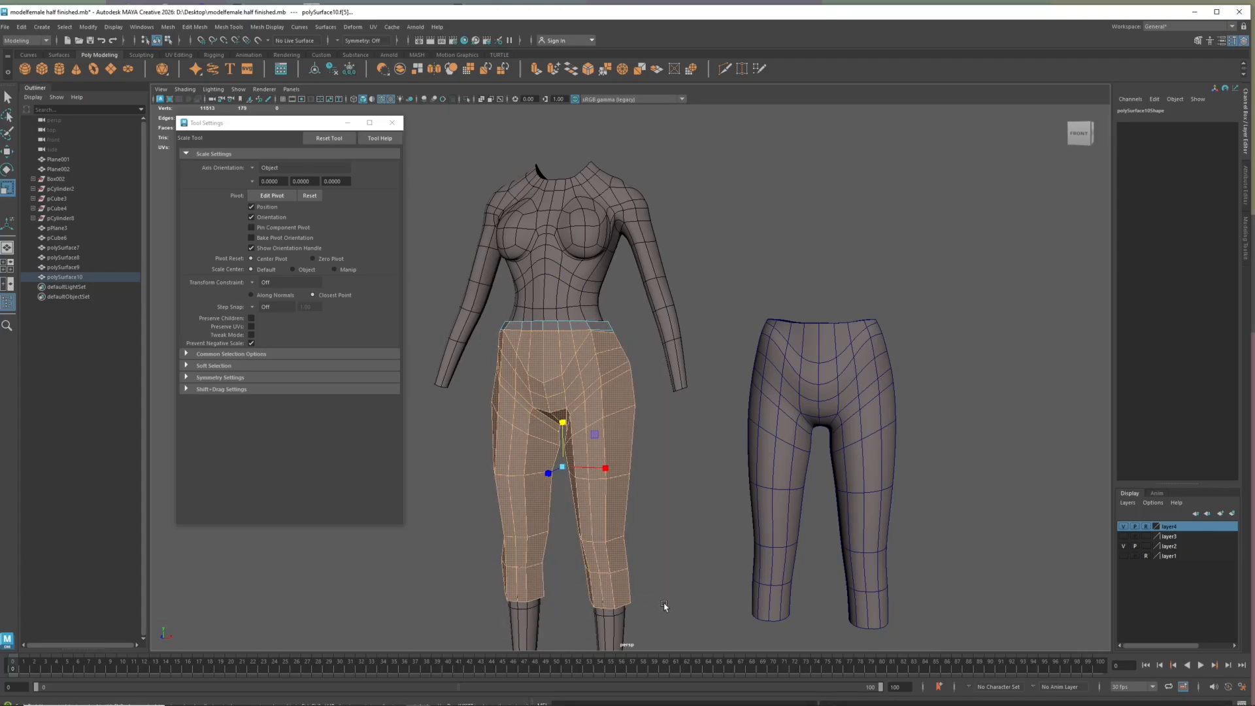
key(Delete)
Delete the leftover sliver faces along the lower edge of the waistband strip, at the front and around the side
scroll(553, 406, up, 4)
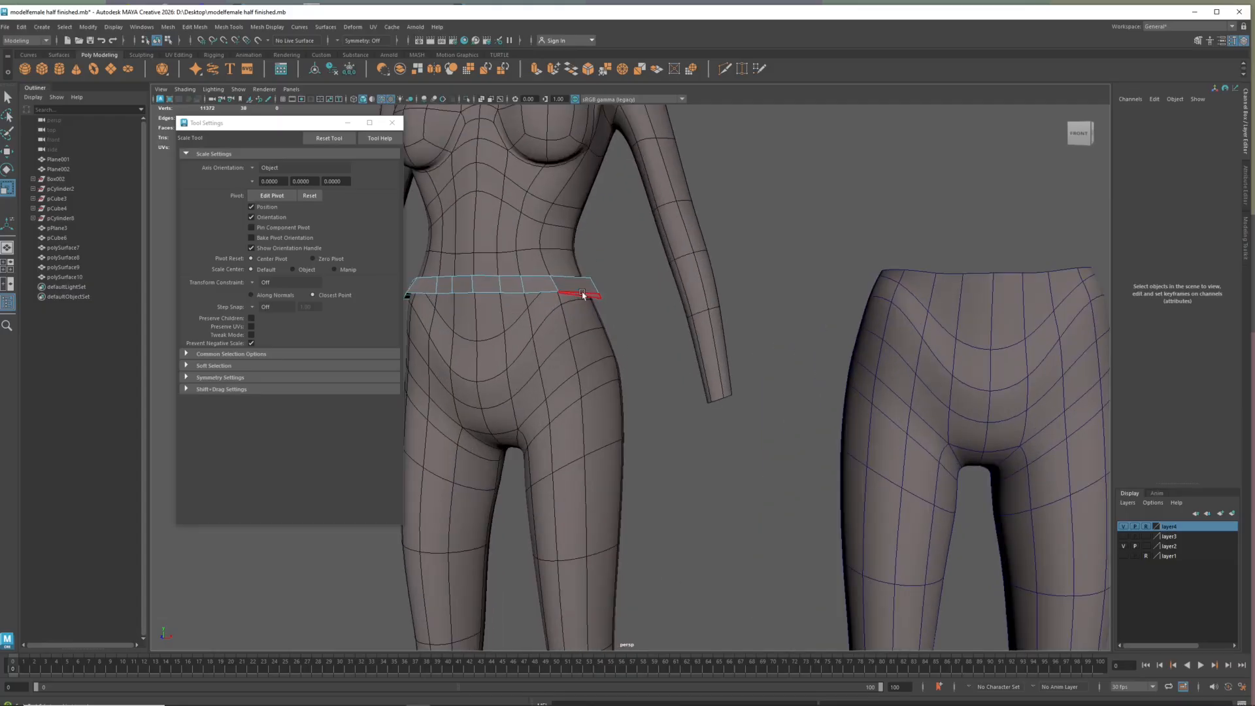
click(583, 295)
key(Delete)
click(597, 296)
key(Delete)
mouse_move(557, 416)
alt+mouse_down()
mouse_move(534, 398)
mouse_move(570, 406)
alt+mouse_up()
click(699, 318)
shift+click(669, 327)
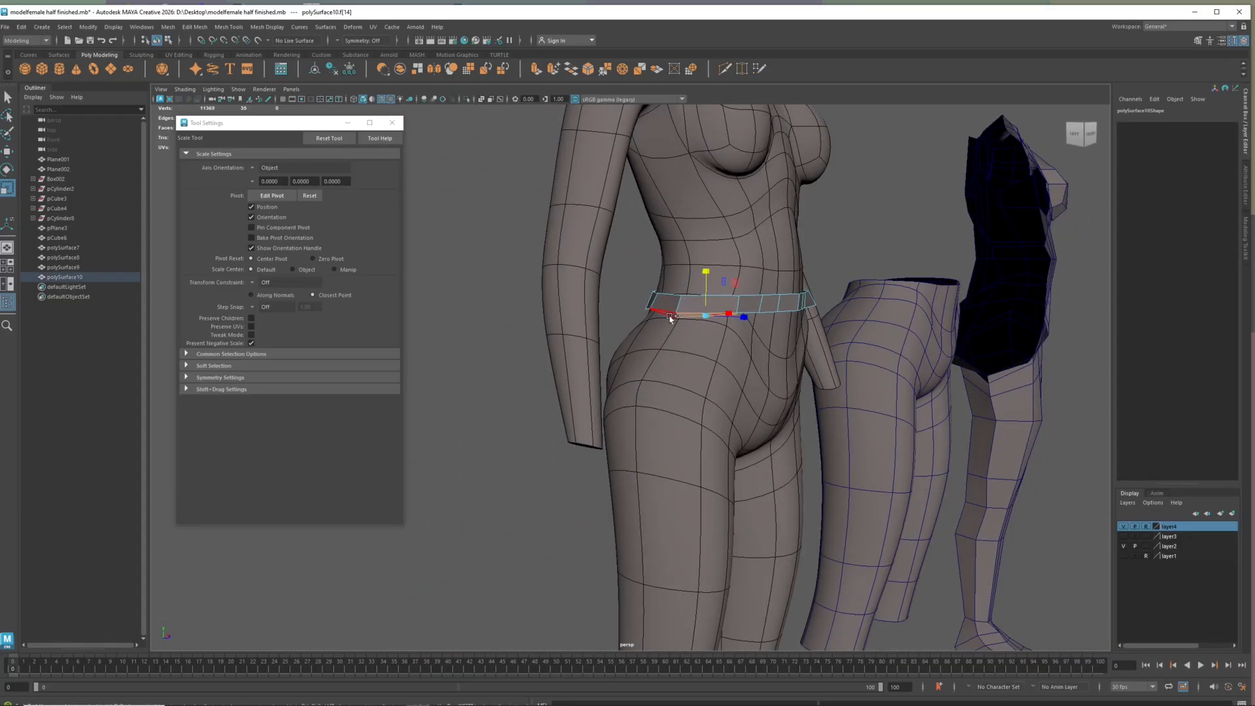
key(Delete)
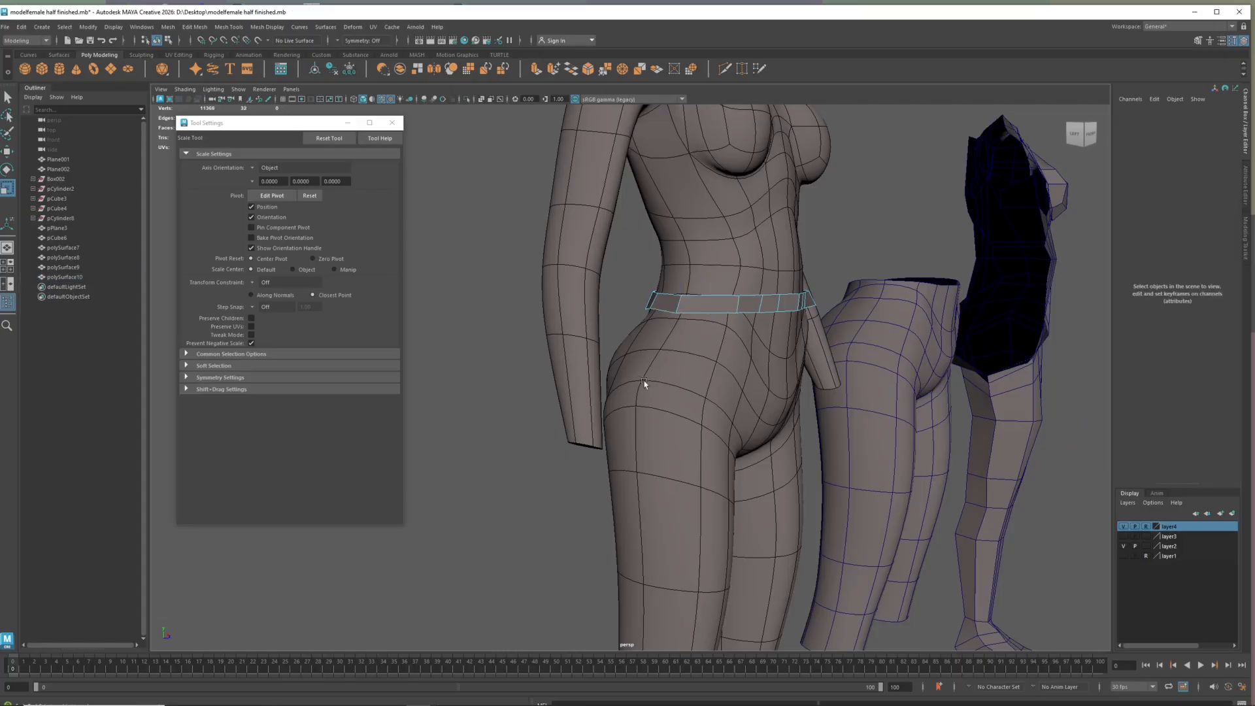
Move the trousers sideways back onto the body and select the waistband strip
alt+drag(619, 387, 553, 390)
scroll(760, 384, down, 5)
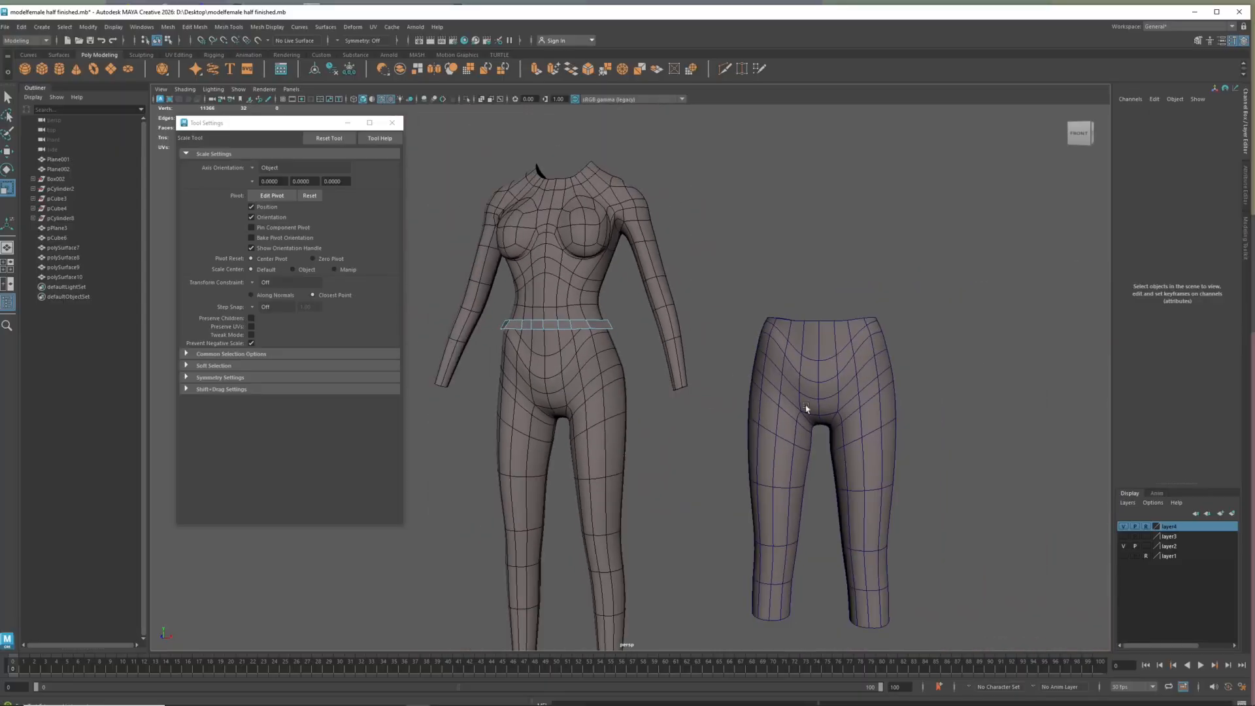
click(844, 428)
key(w)
drag(859, 467, 594, 452)
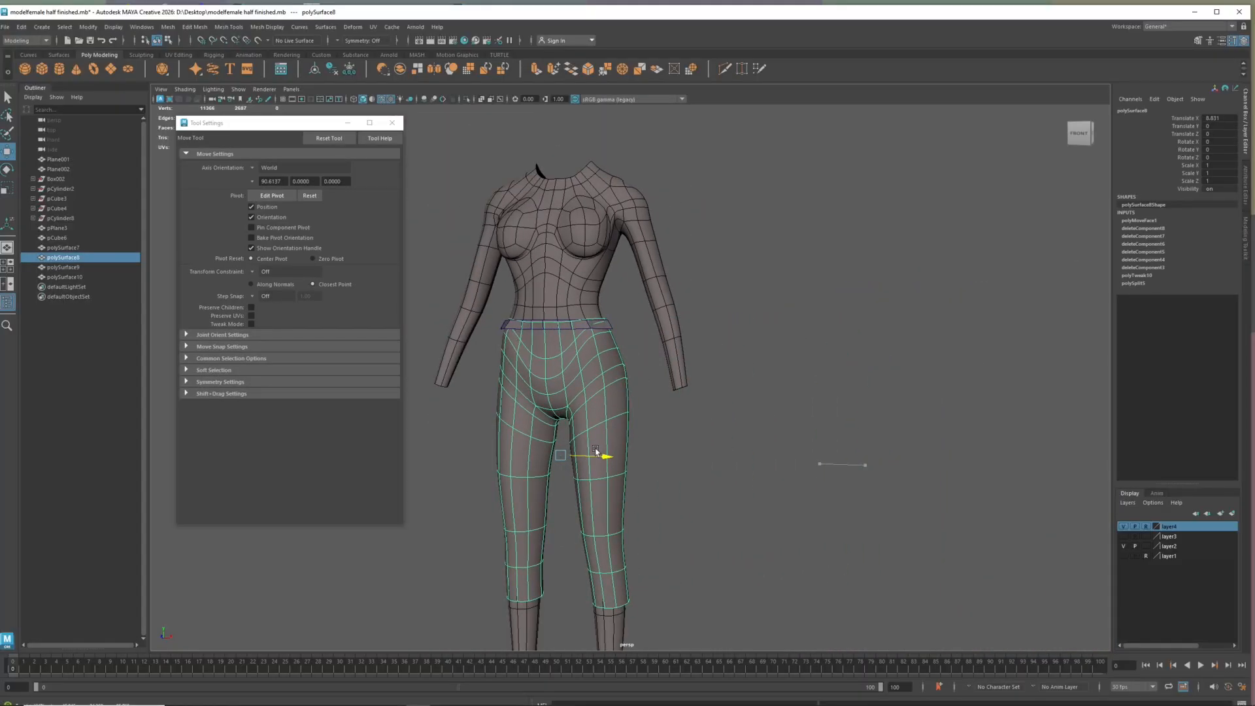
click(574, 328)
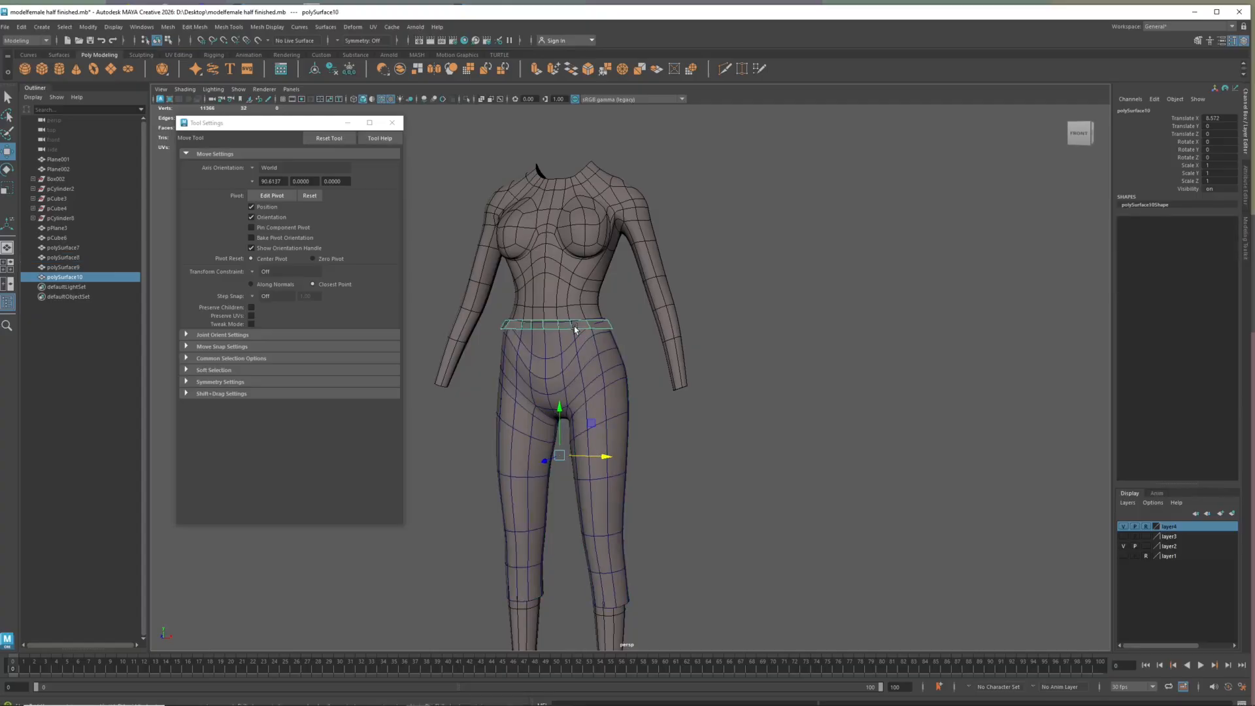
key(r)
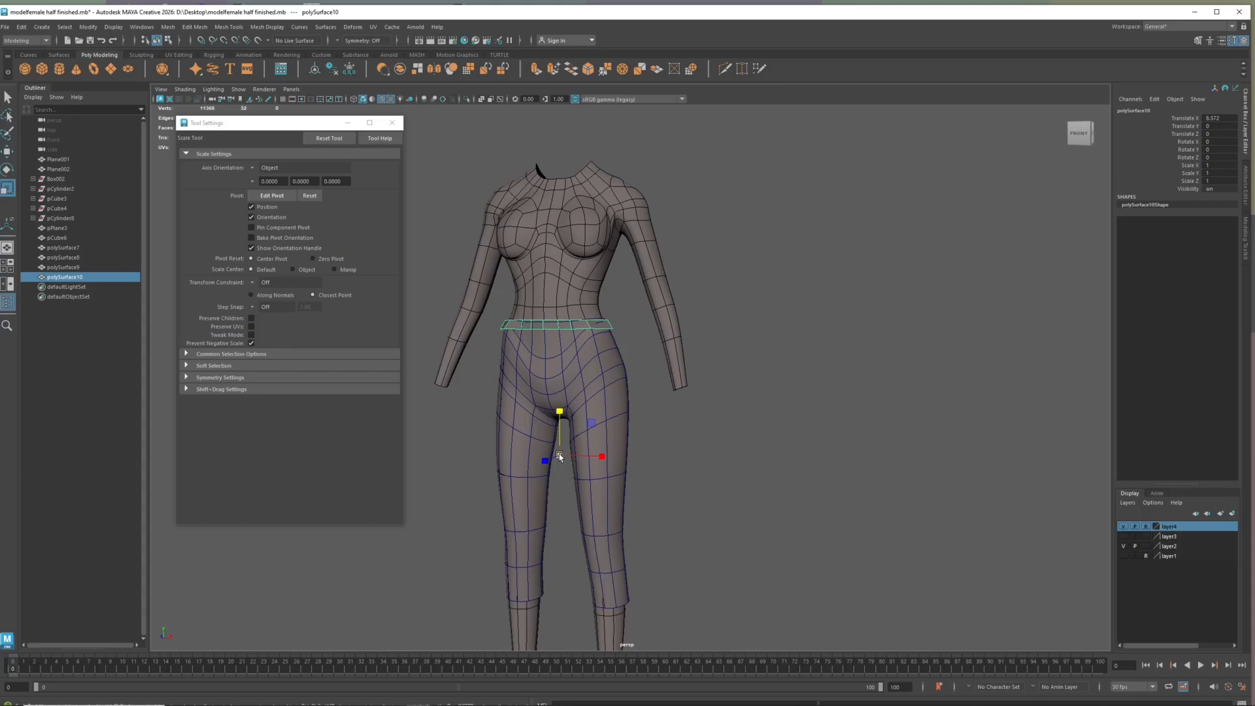
drag(560, 456, 562, 457)
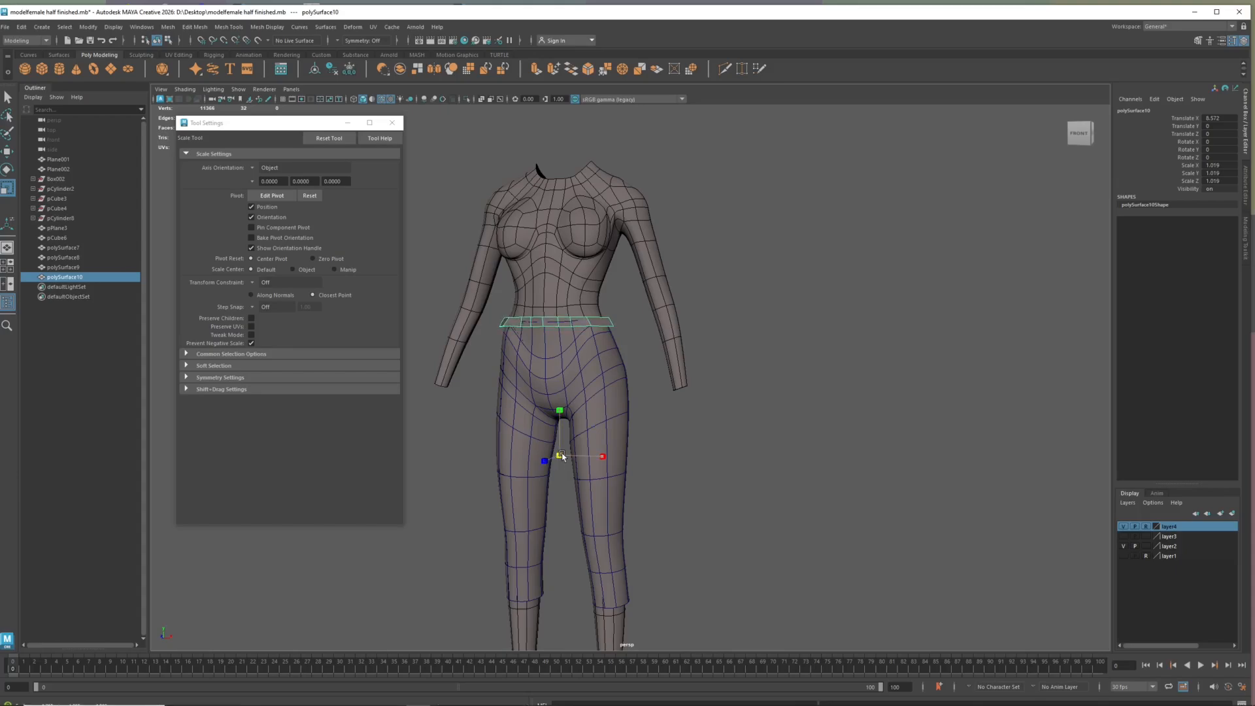
key(ctrl+z)
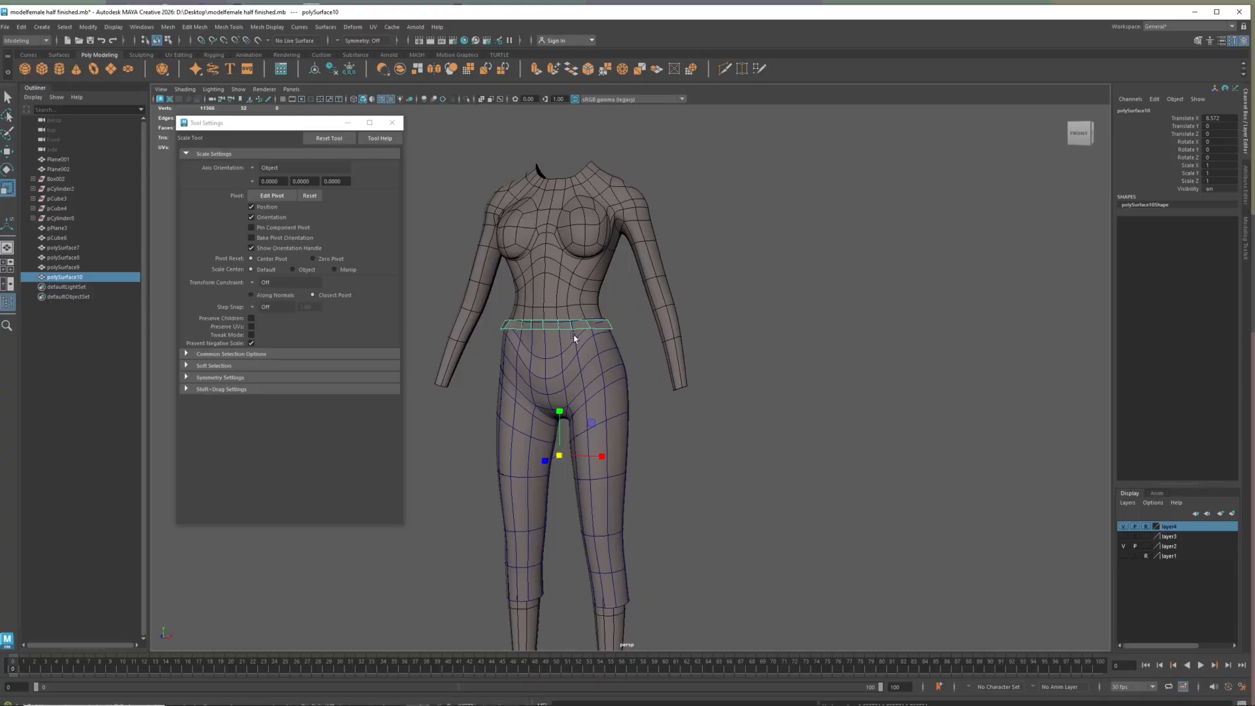
Move the waistband strip down over the top of the trousers, to a Translate Y of about -1.976
alt+drag(578, 450, 474, 458)
scroll(514, 402, up, 5)
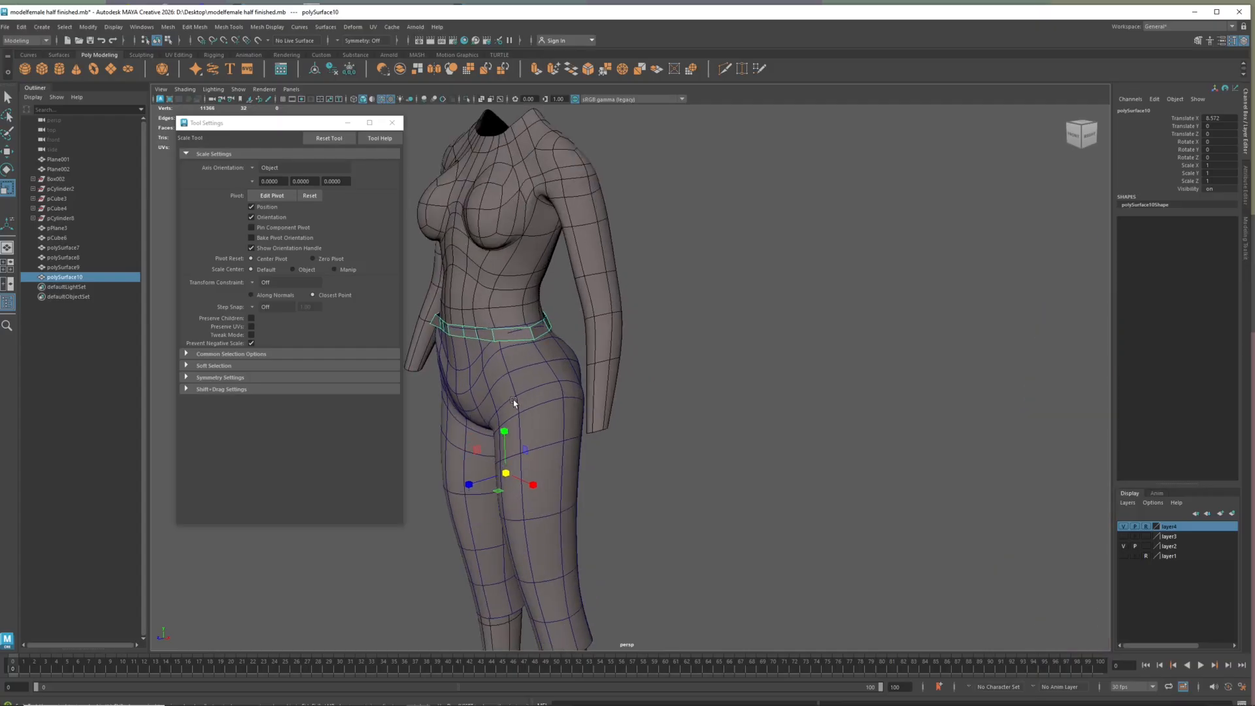
alt+drag(501, 368, 572, 319)
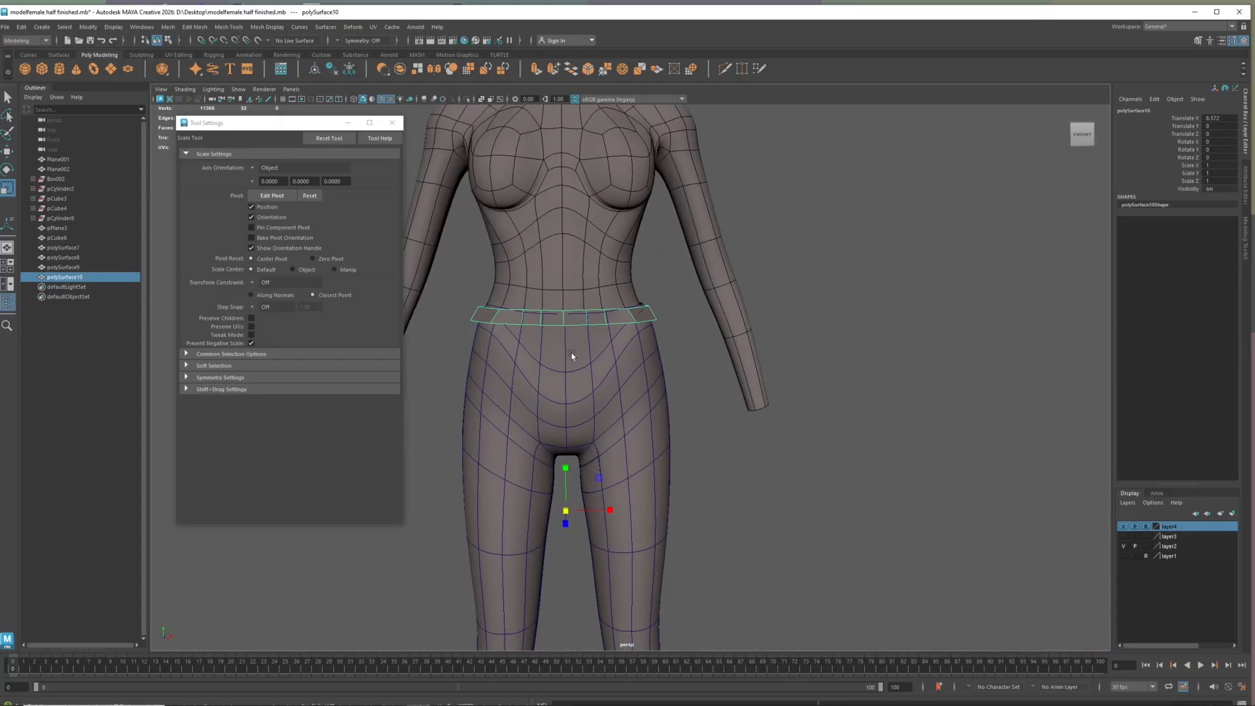
key(w)
drag(566, 468, 566, 478)
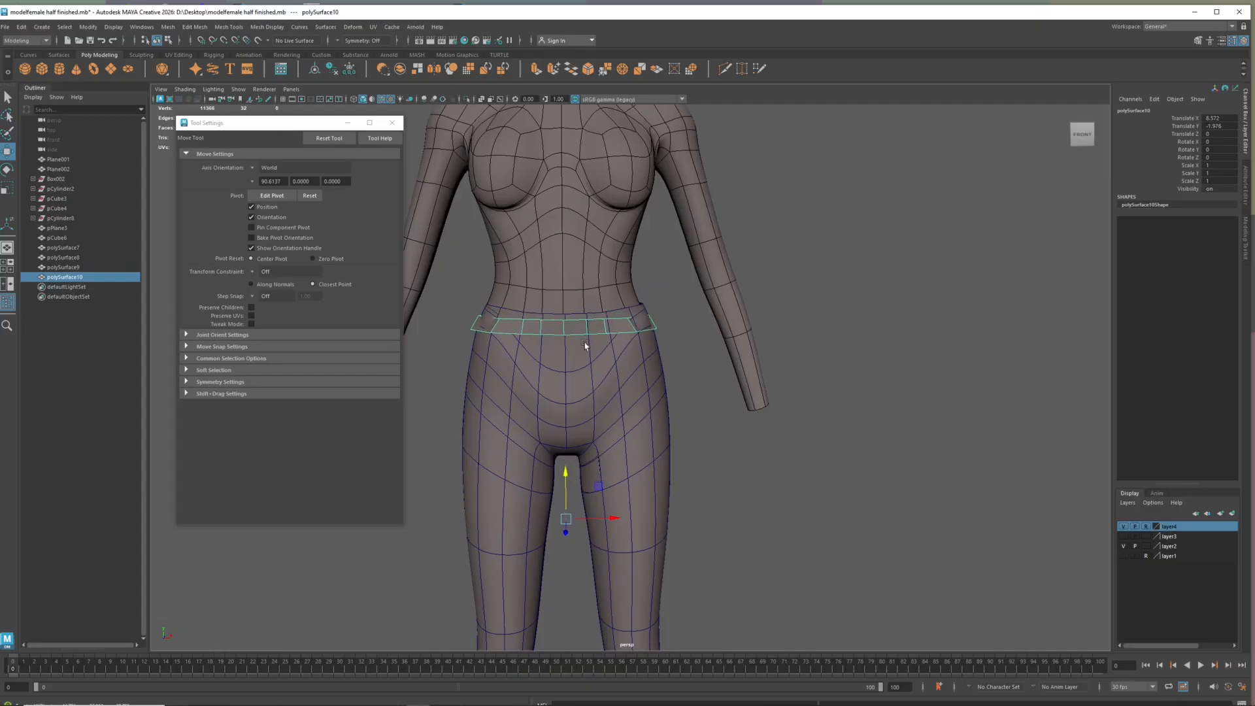
Select the waistband's upper edge loop and scale it slightly wider
right_drag(592, 333, 586, 321)
click(585, 319)
double_click(573, 320)
key(r)
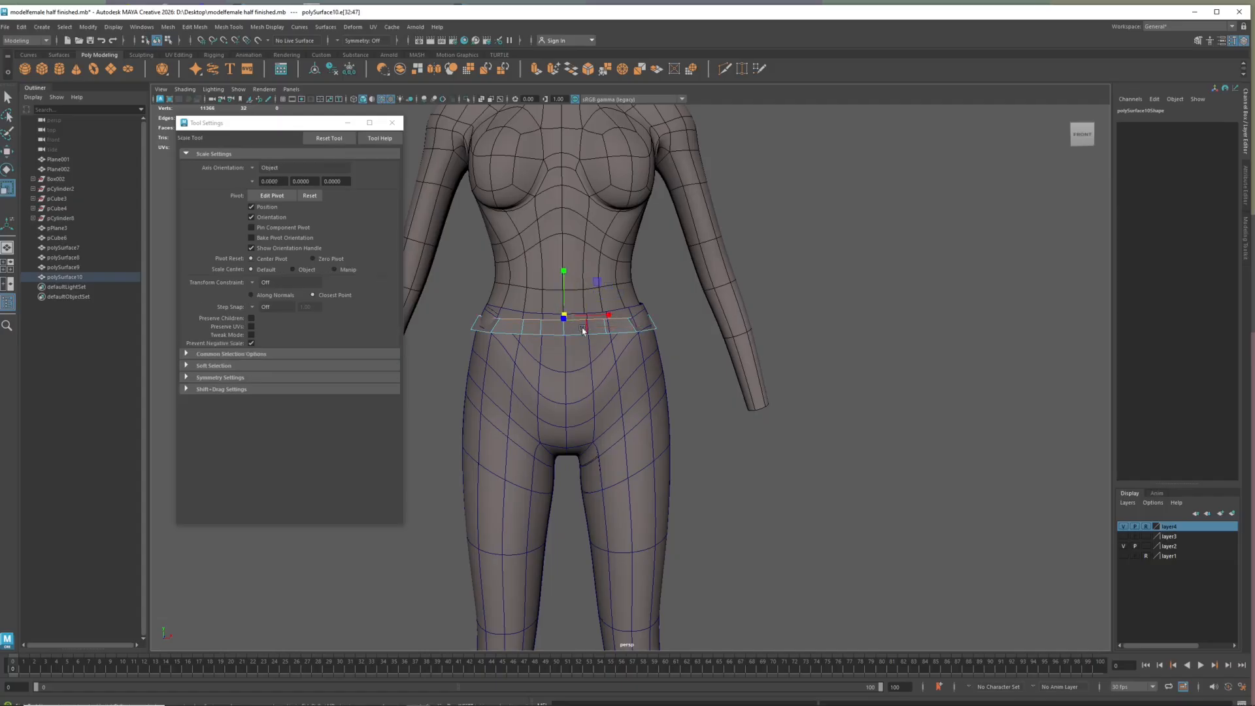
drag(604, 317, 606, 315)
Scale the whole waistband strip to about 1.045 along X, display it smoothed, and check its fit on the hips
right_drag(586, 334, 611, 318)
drag(610, 519, 544, 412)
key(alt)
mouse_move(575, 378)
alt+mouse_down()
mouse_move(563, 367)
mouse_move(591, 376)
alt+mouse_up()
scroll(591, 378, up, 4)
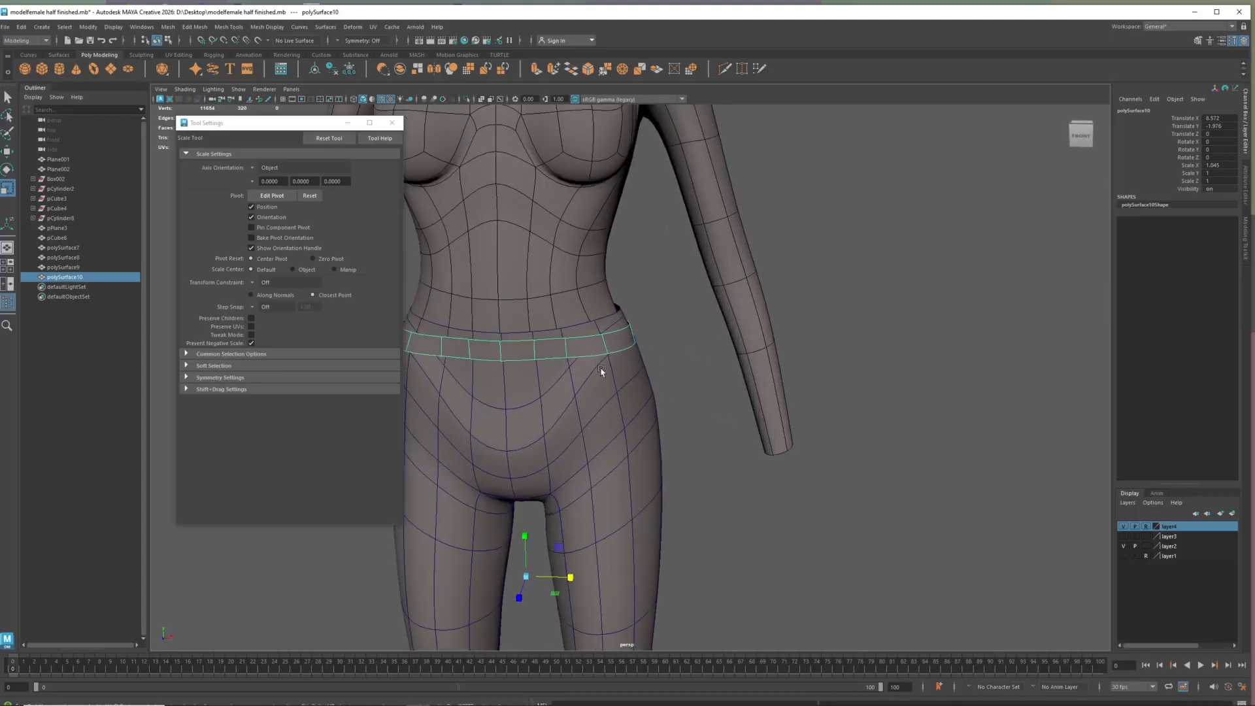
alt+drag(596, 382, 607, 374)
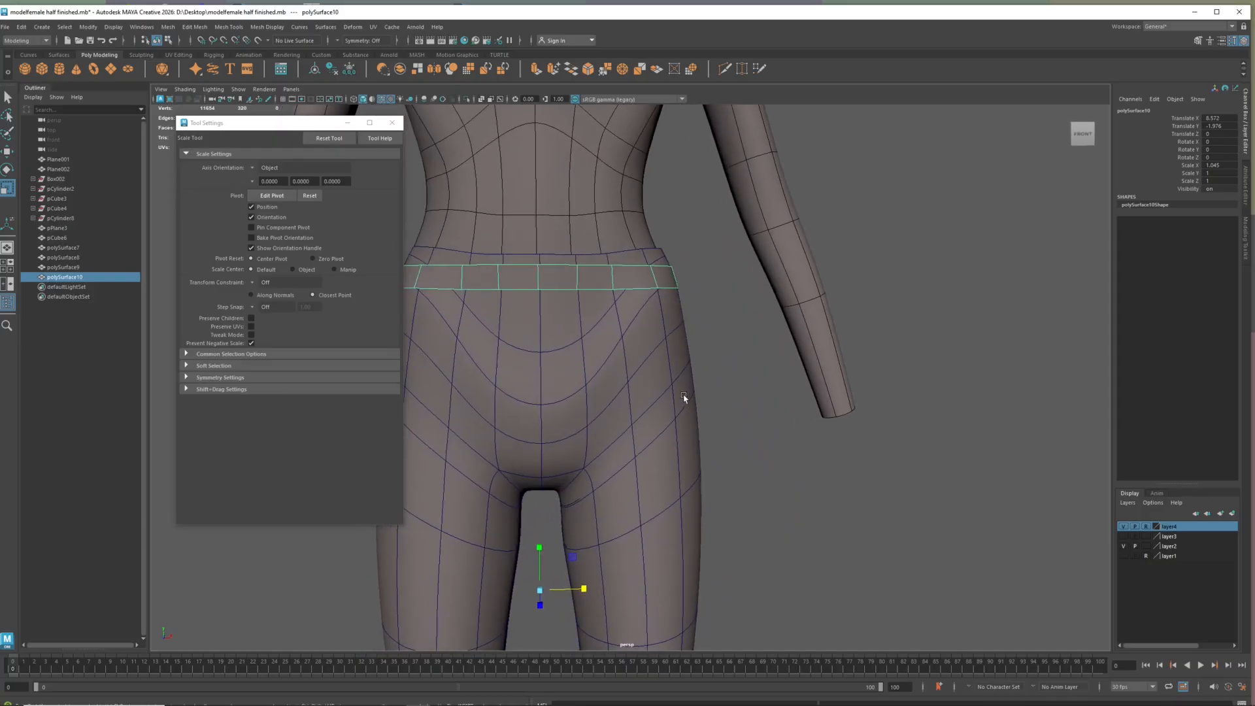
scroll(684, 398, down, 5)
alt+middle_drag(721, 515, 678, 527)
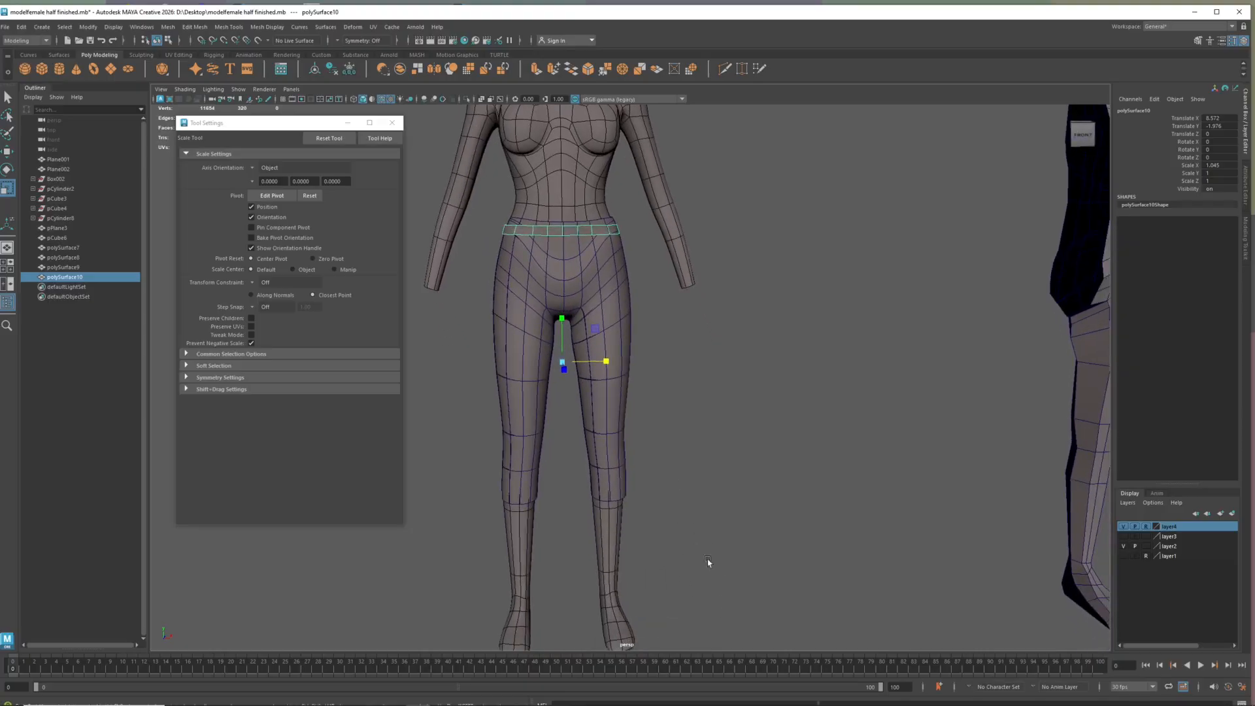
Create a polygon cube on the ground beside the character, about 2.0 wide, 1.2 high and 7.0 deep
click(42, 68)
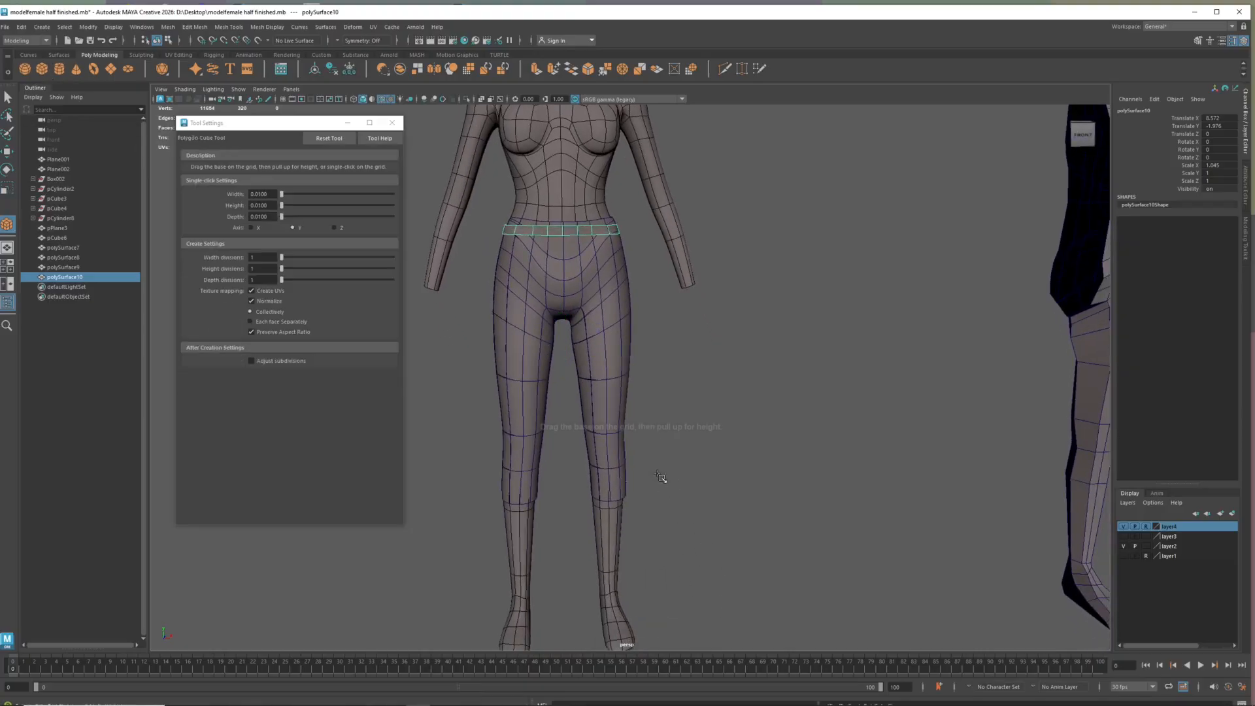
alt+drag(656, 437, 686, 593)
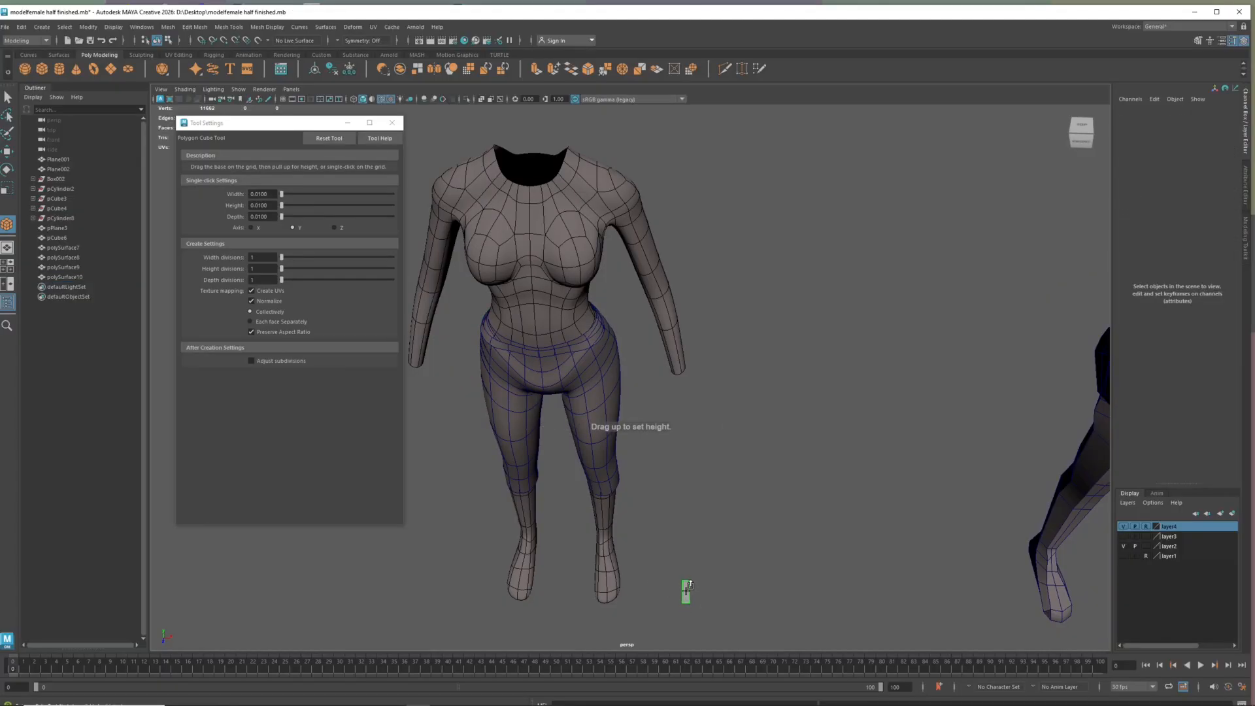
key(r)
alt+drag(606, 583, 625, 553)
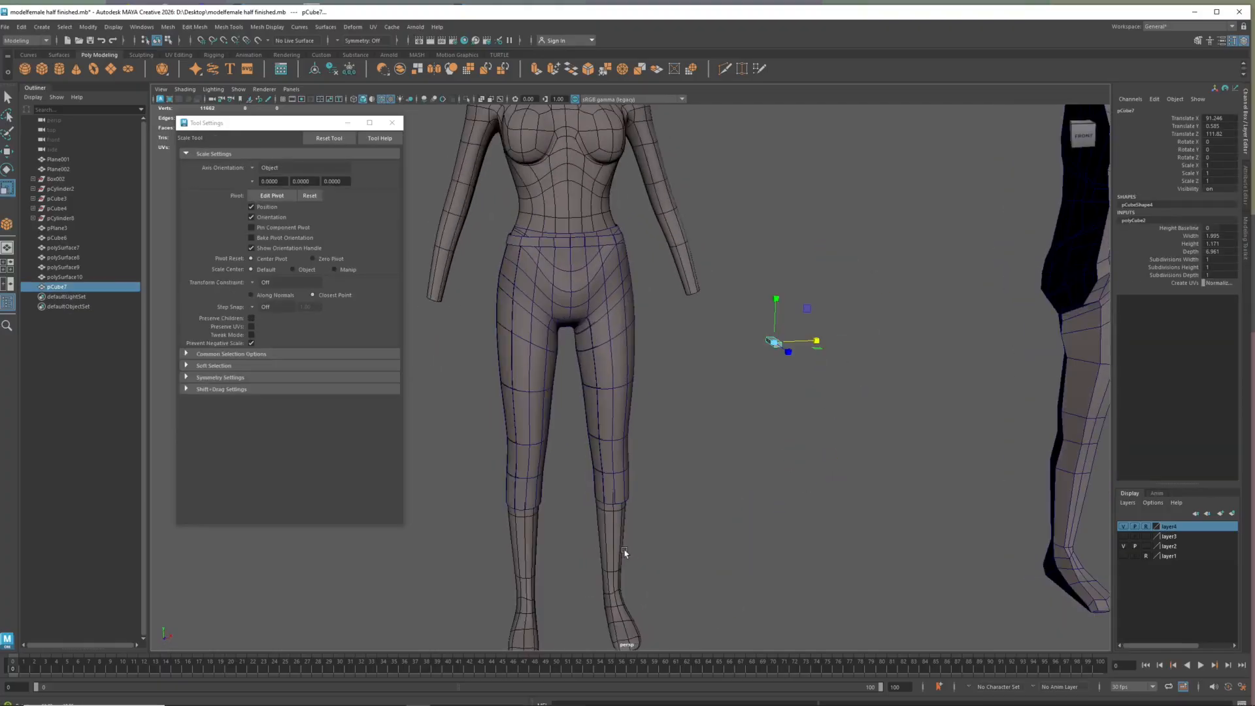
Flatten the new cube into a thin slab with a Scale Y of about 0.352
scroll(772, 343, up, 3)
drag(843, 286, 843, 322)
alt+drag(763, 378, 902, 329)
alt+middle_drag(902, 328, 638, 399)
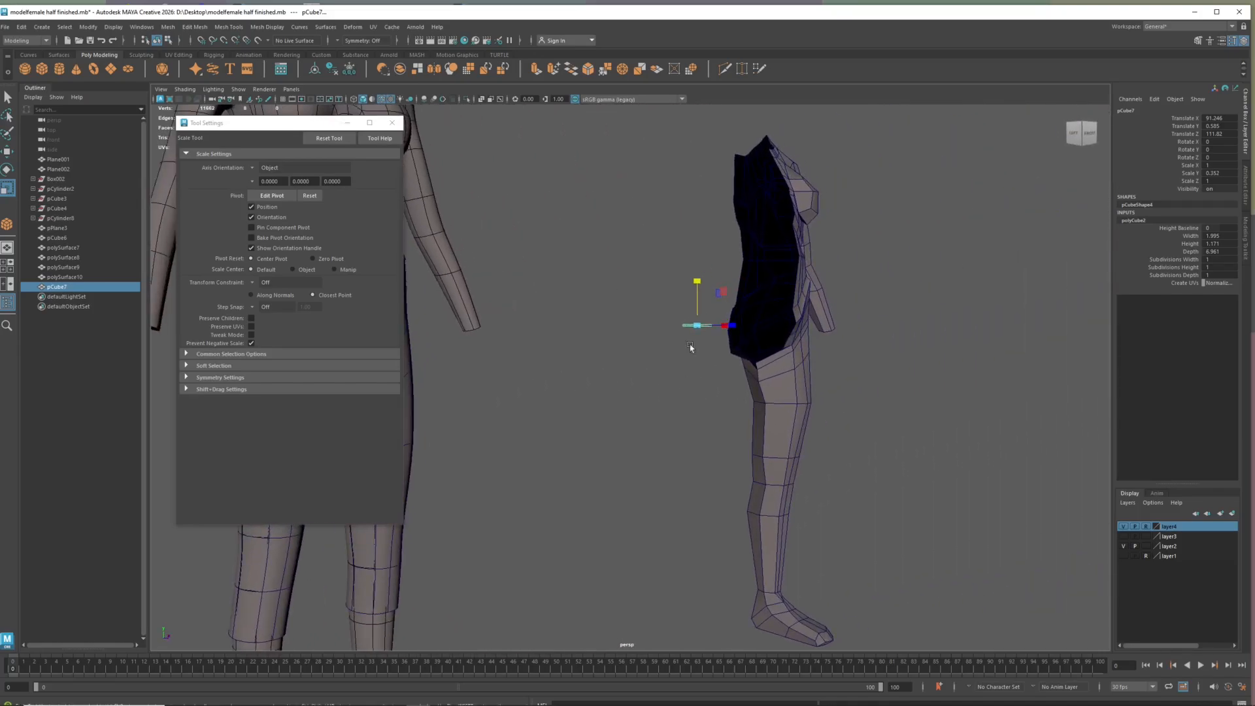
Close the tool settings and cut four edge loops across the slab with Multi-Cut, two near each end
scroll(699, 315, up, 4)
alt+drag(658, 311, 679, 341)
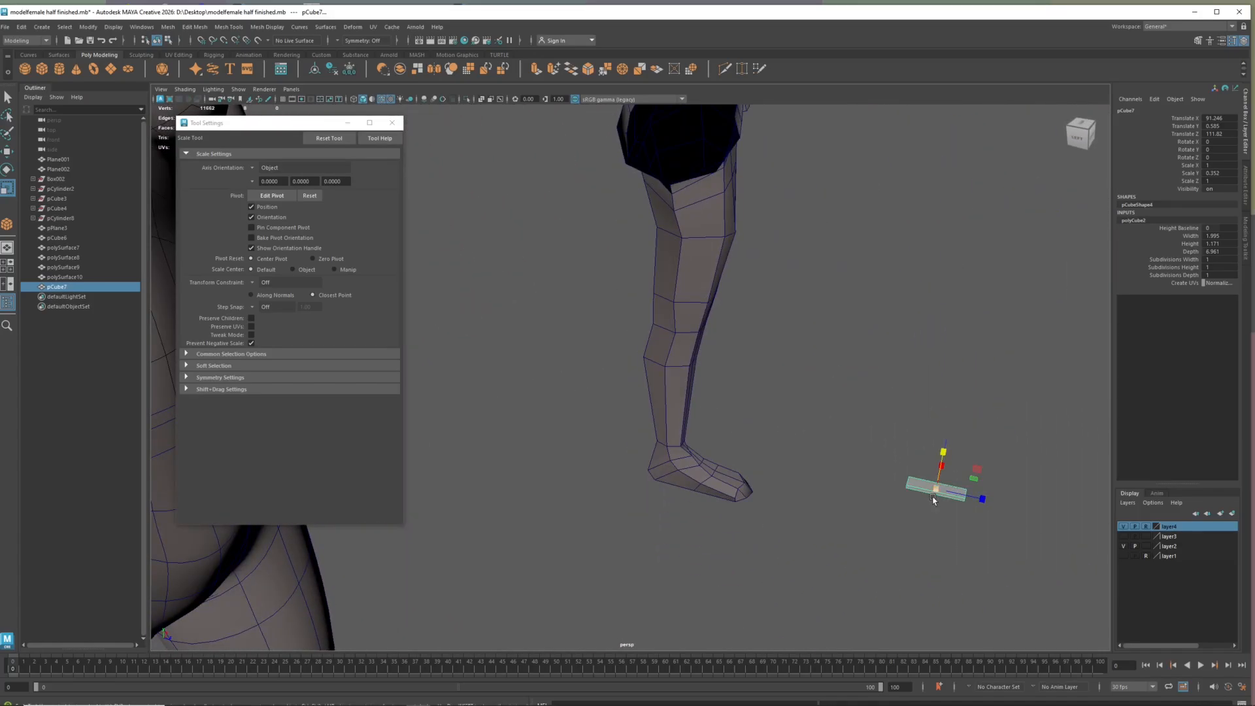
scroll(933, 499, up, 4)
key(f)
alt+drag(618, 421, 634, 417)
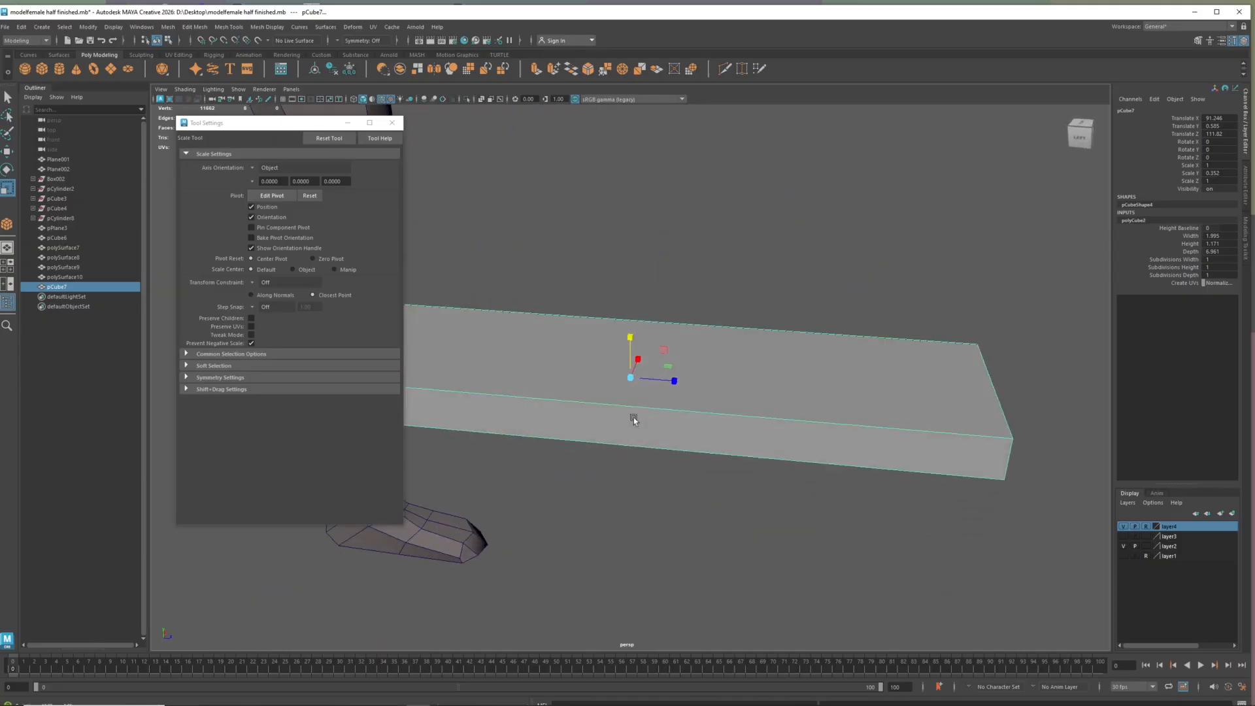
scroll(624, 419, down, 3)
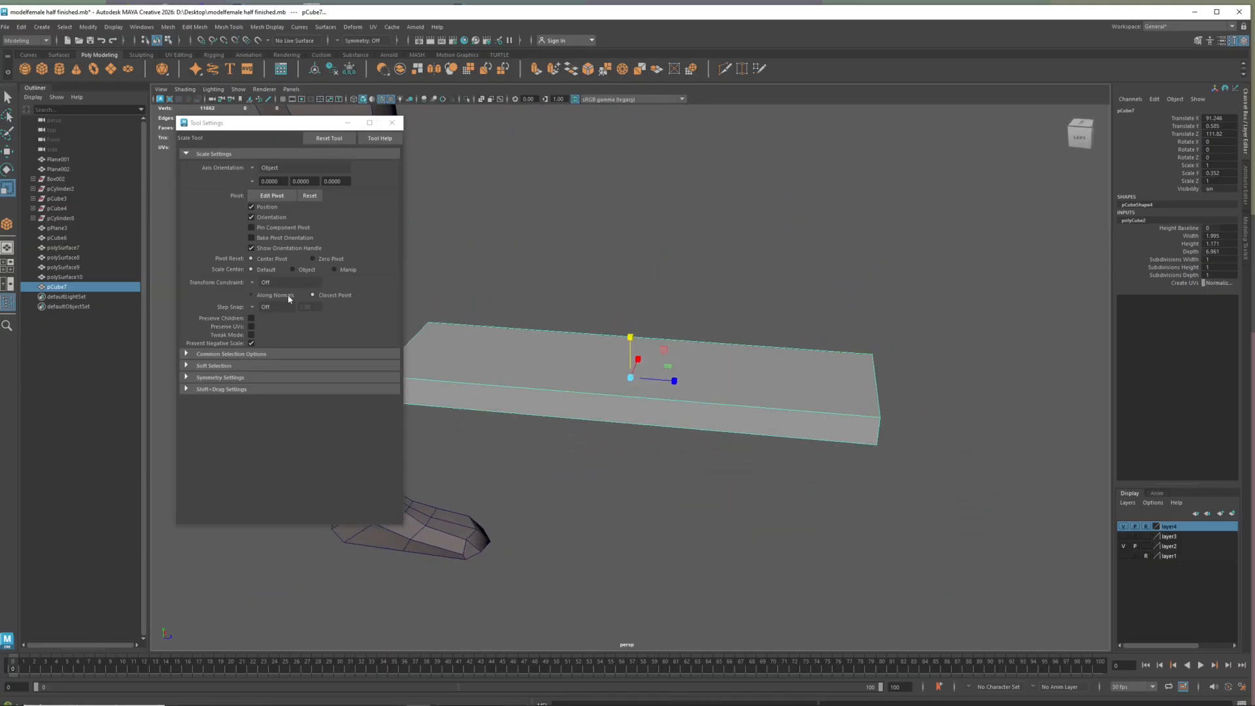
click(392, 123)
shift+right_click(743, 389)
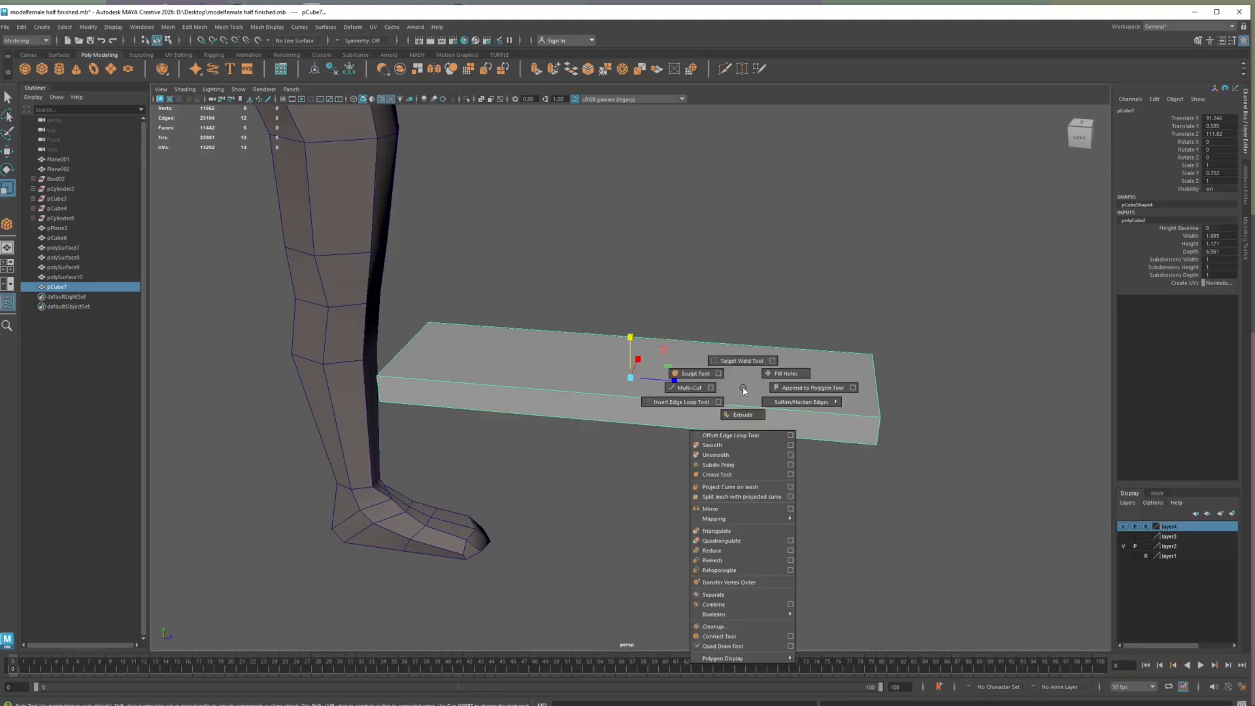
click(683, 387)
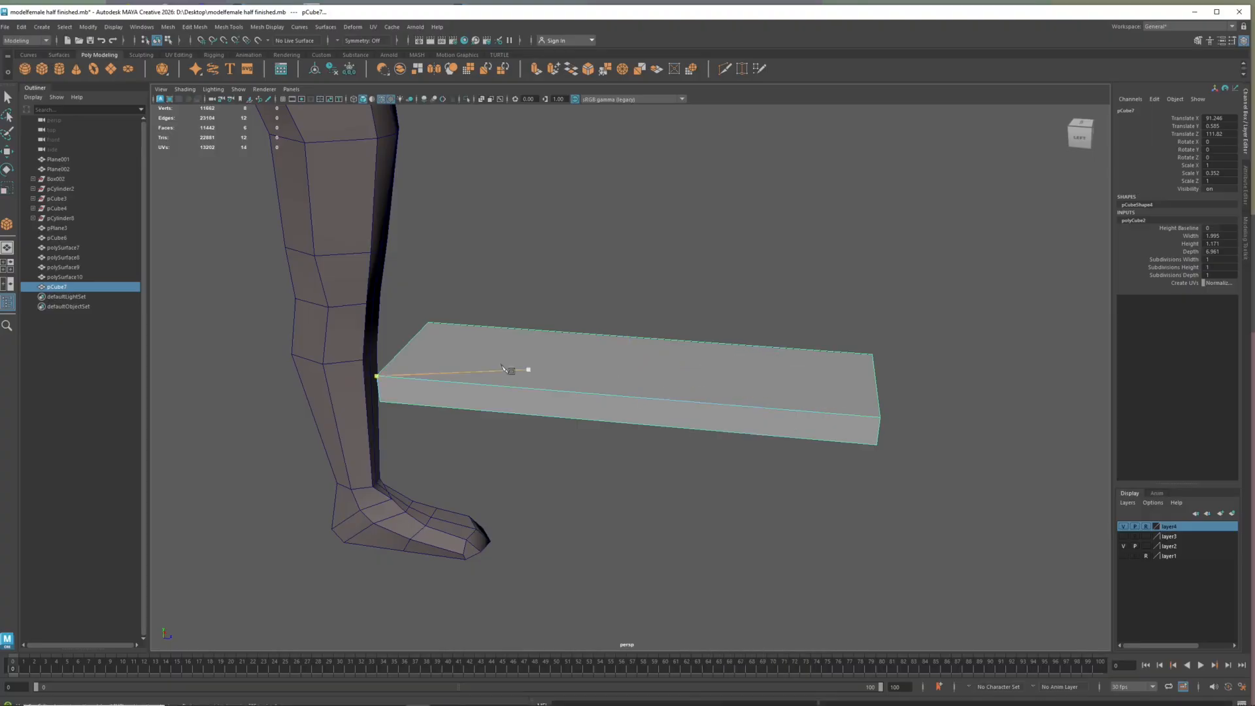
ctrl+click(425, 359)
ctrl+click(476, 361)
ctrl+click(777, 383)
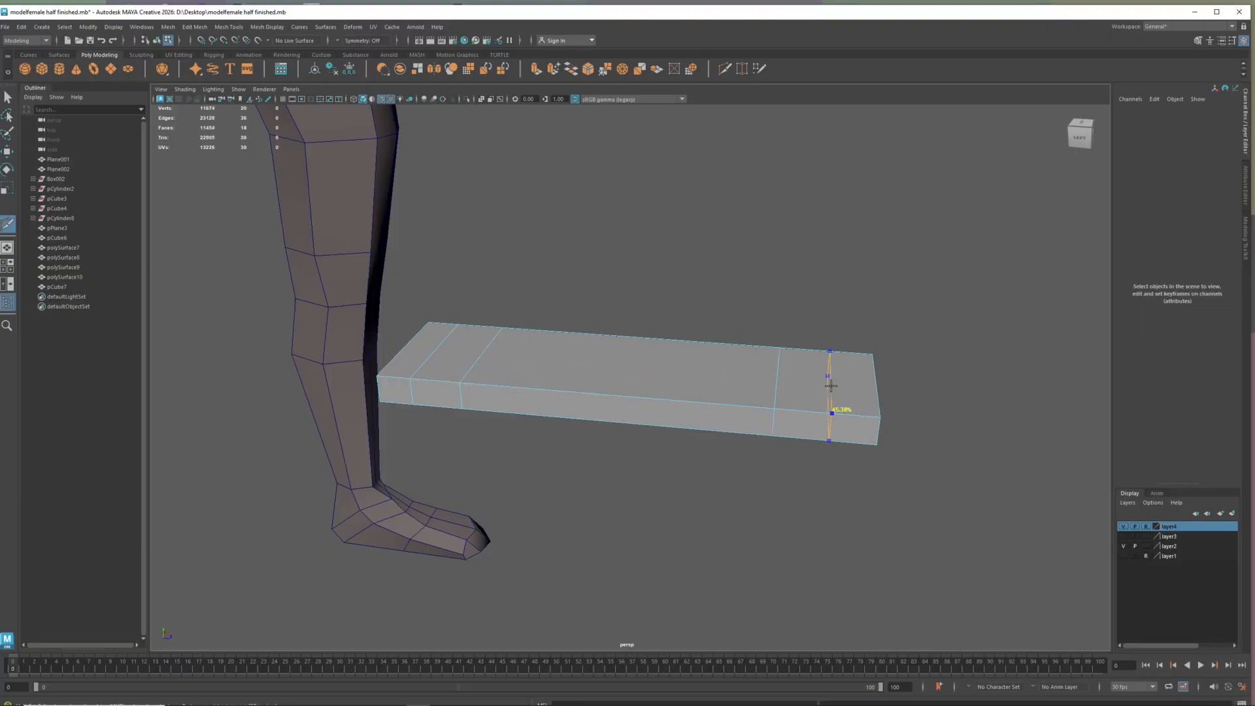
ctrl+click(844, 392)
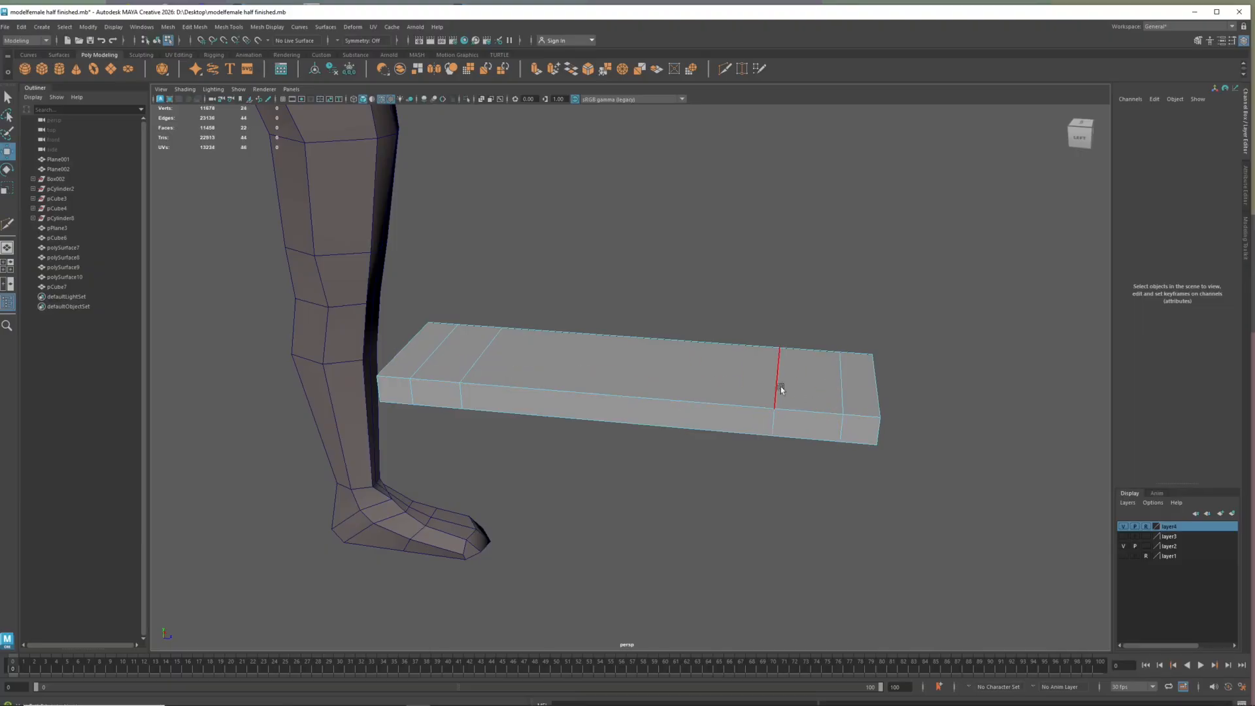
Raise the slab's two inner edge loops so its middle section arches up, and check it in smooth preview
key(w)
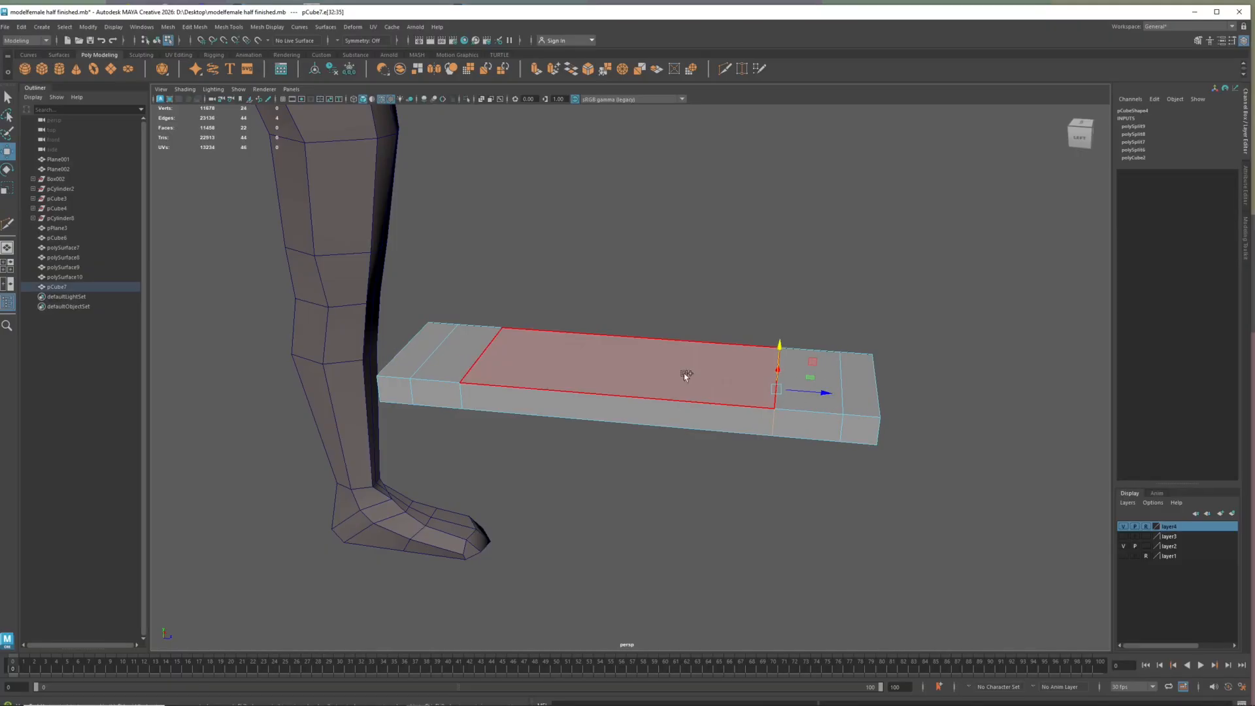
shift+double_click(483, 359)
drag(625, 337, 625, 315)
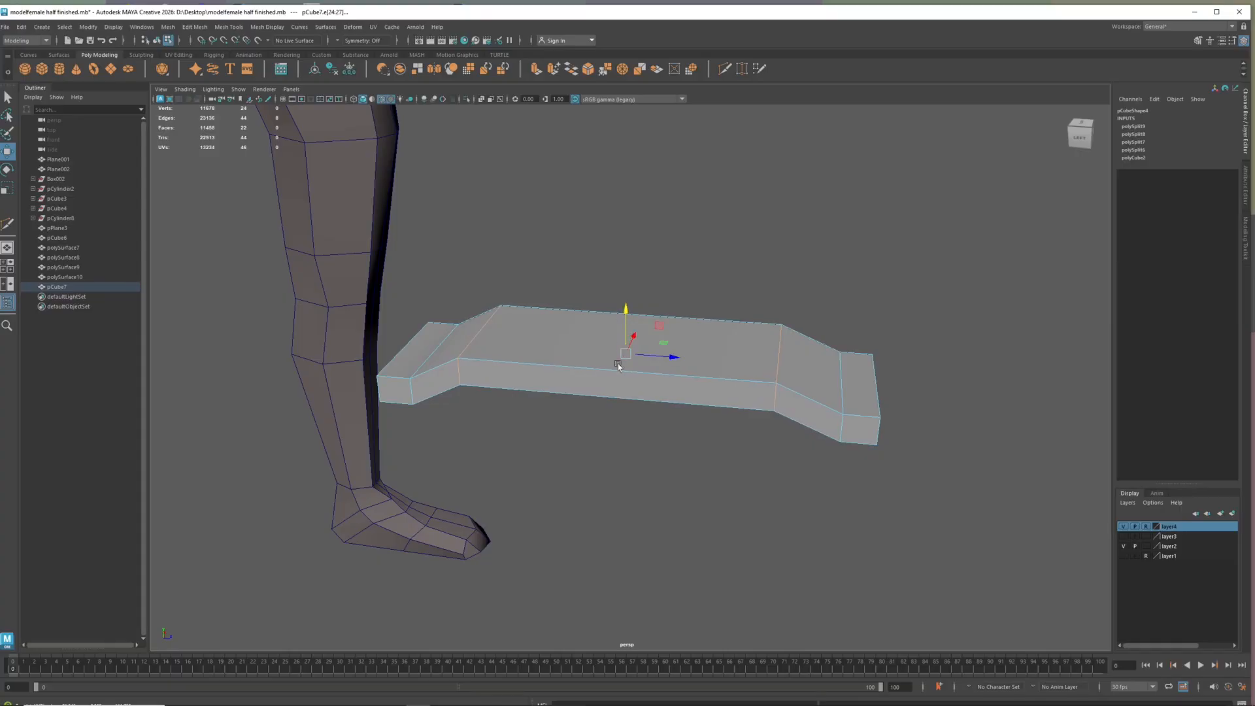
scroll(623, 386, down, 5)
alt+drag(720, 401, 550, 407)
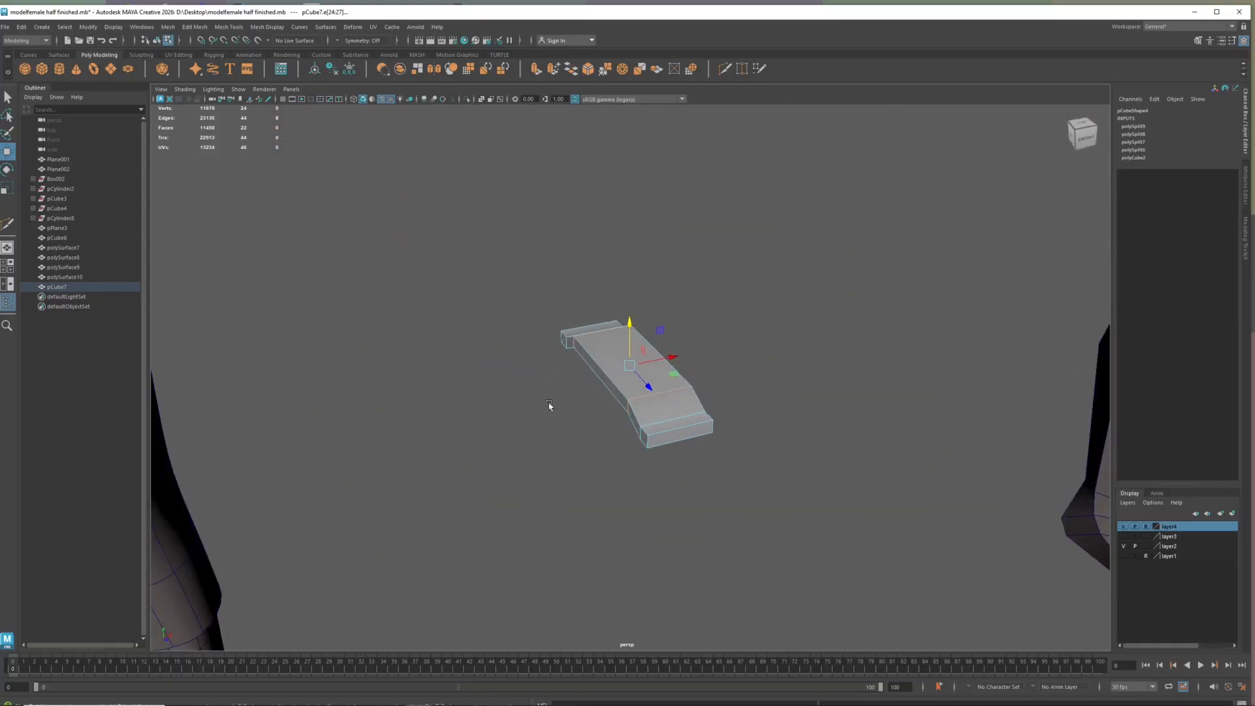
key(3)
key(1)
Cut a lengthwise edge loop near each long side of the belt loop piece and display it smoothed
alt+drag(634, 410, 606, 409)
shift+right_drag(615, 406, 568, 406)
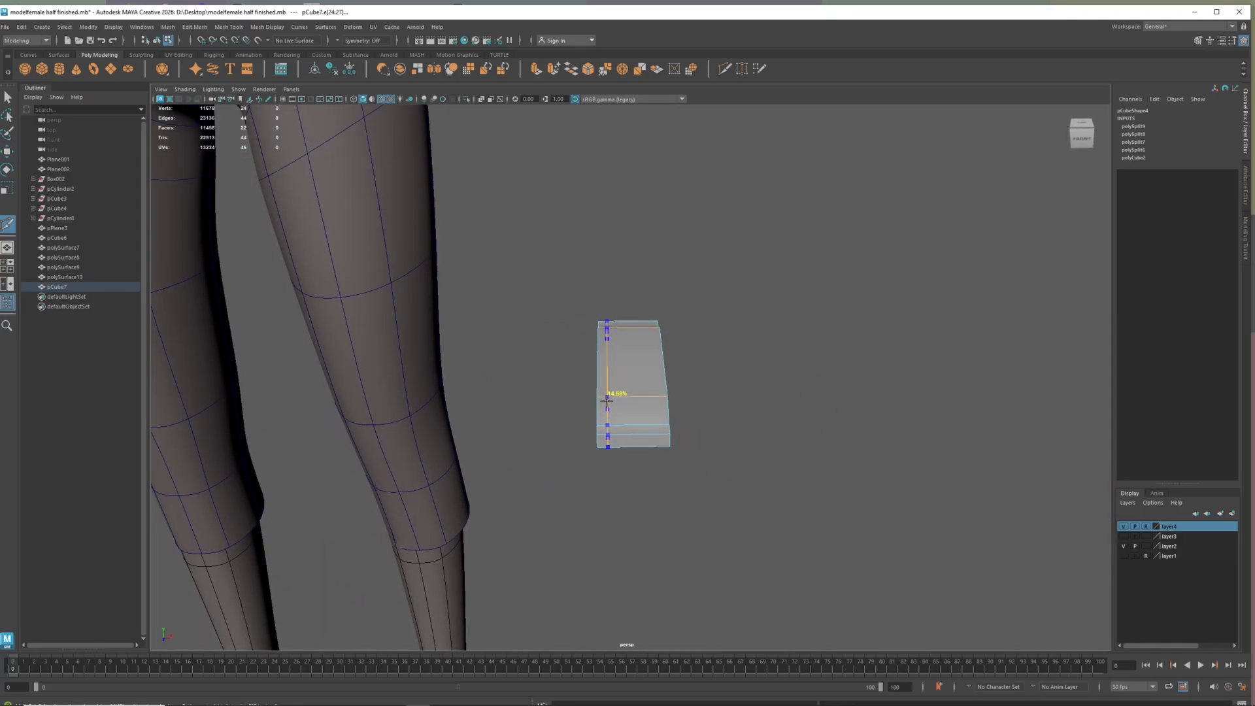
ctrl+click(607, 400)
key(3)
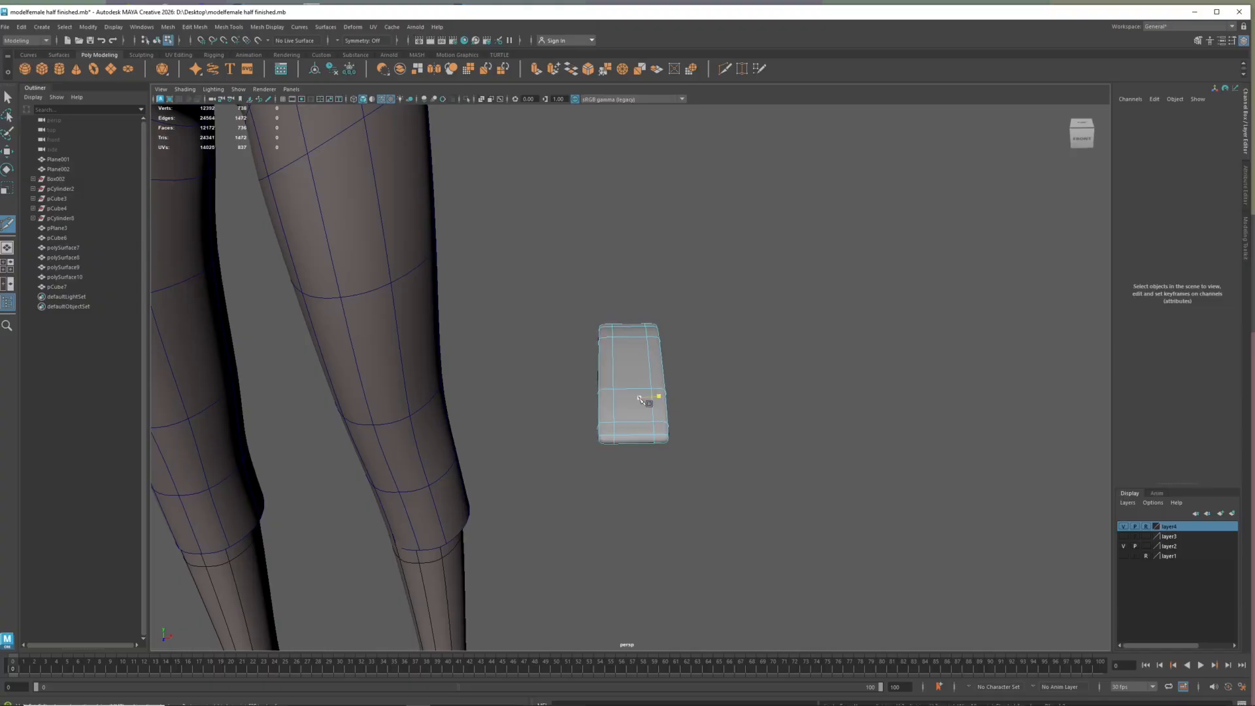
alt+drag(544, 399, 586, 399)
scroll(586, 398, down, 5)
Select the whole belt loop piece and move it onto the front of the trousers' waistband
key(w)
right_drag(641, 372, 688, 358)
scroll(632, 375, down, 5)
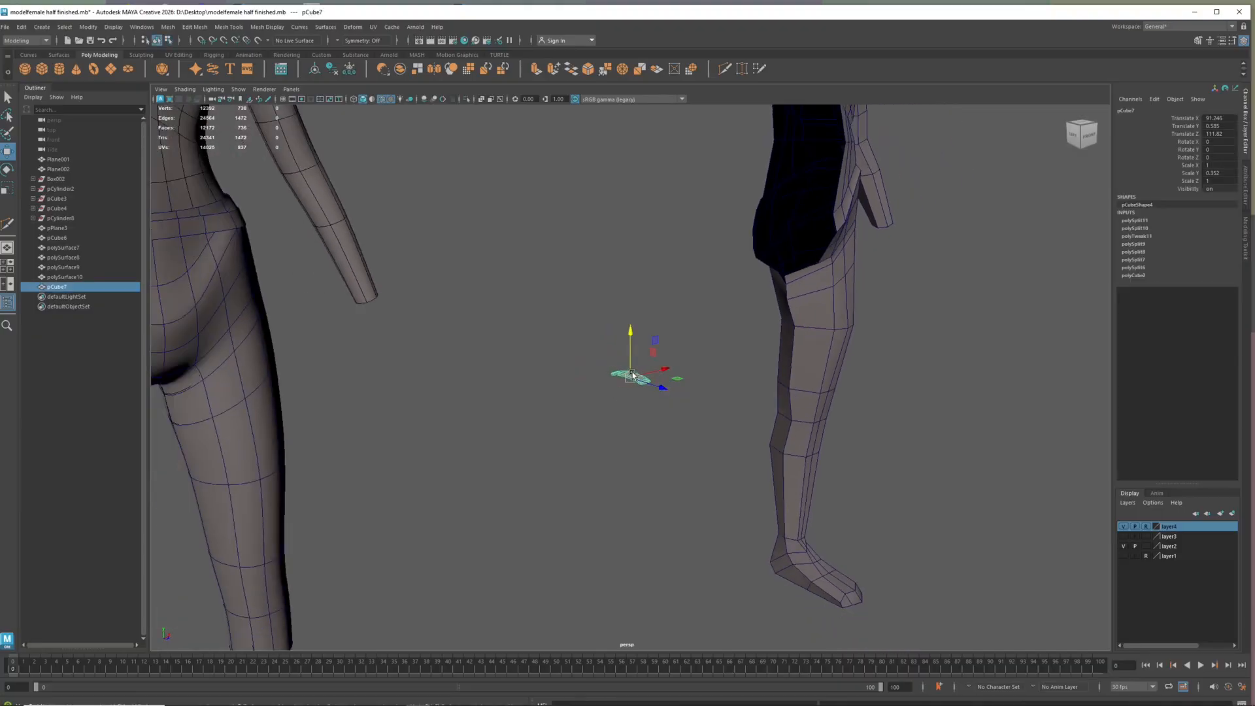
scroll(631, 375, down, 2)
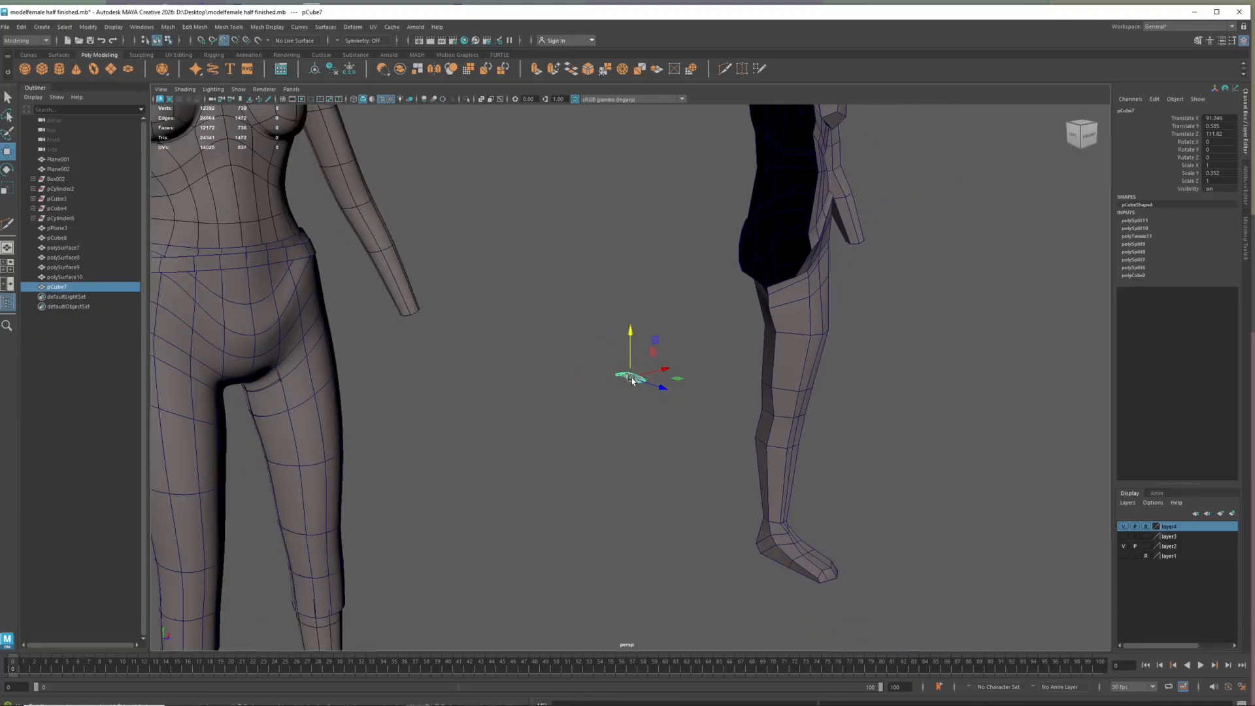
drag(632, 381, 292, 257)
Rotate the belt loop upright against the waistband, to about 87.5 in X, 19.9 in Y and 1.4 in Z
key(e)
drag(304, 248, 284, 272)
scroll(290, 274, up, 4)
alt+drag(283, 318, 456, 283)
key(w)
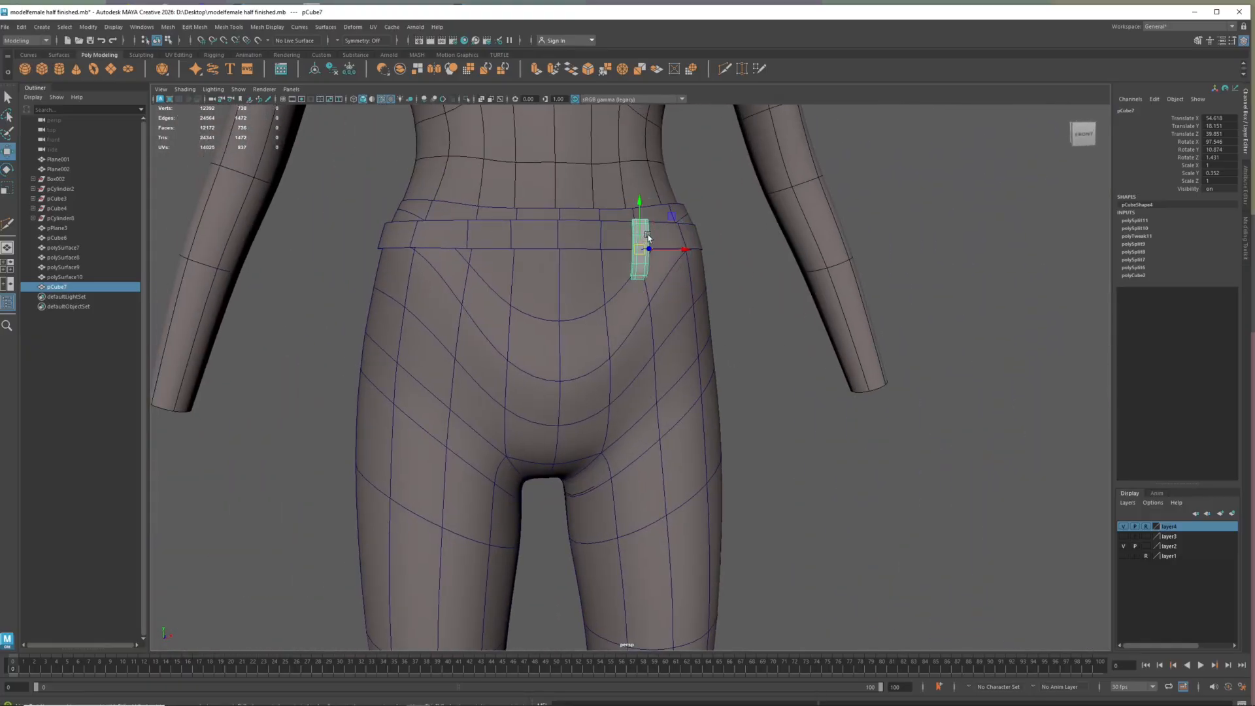
Raise the belt loop to a Translate Y of about 19.417 and adjust its depth against the waistband
drag(639, 226, 639, 213)
alt+drag(618, 276, 668, 292)
alt+drag(458, 272, 401, 261)
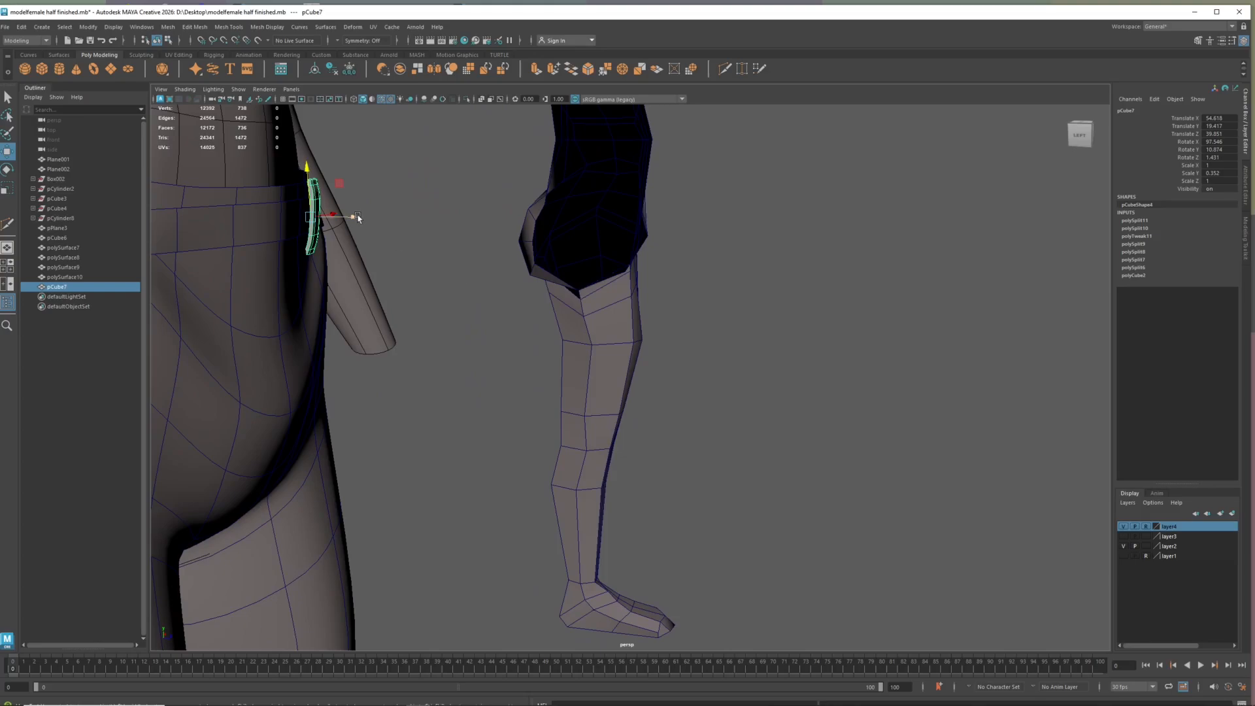
drag(355, 218, 376, 292)
Select the waistband's upper and lower edge loops and extrude them twice to give the strip thickness
right_drag(539, 200, 539, 175)
double_click(540, 194)
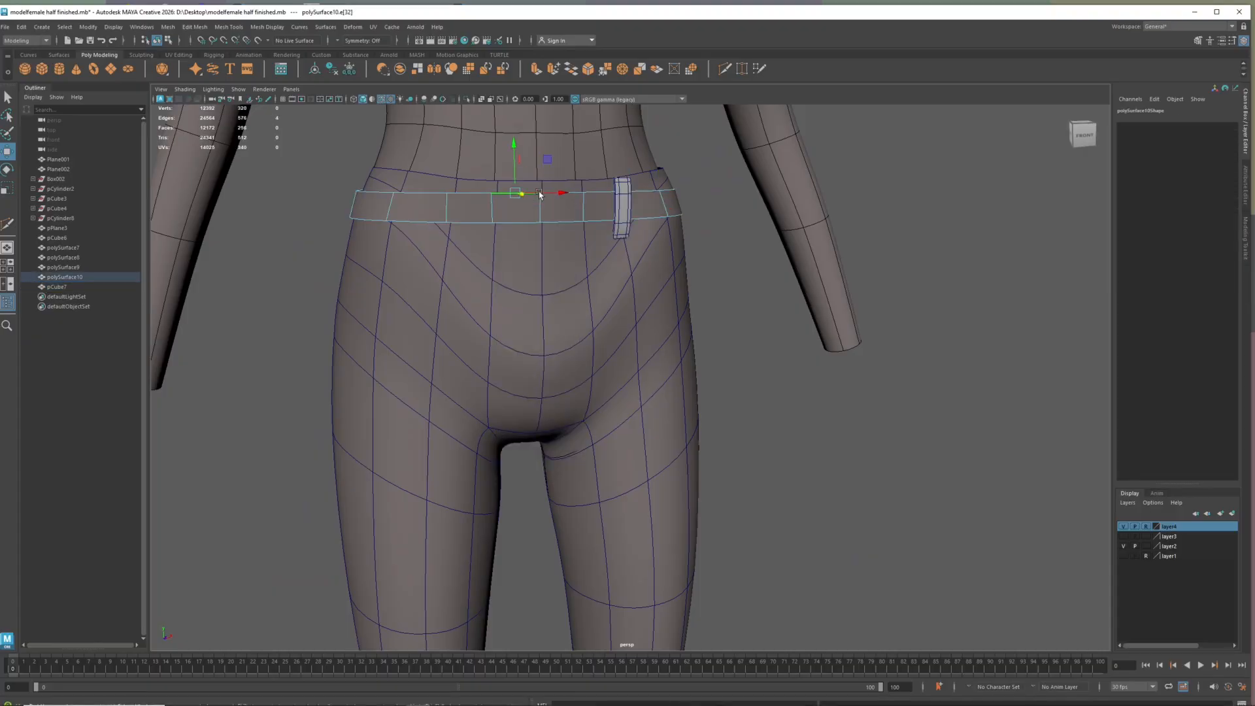
shift+double_click(601, 220)
alt+drag(567, 251, 594, 293)
alt+drag(461, 282, 398, 291)
key(e)
key(r)
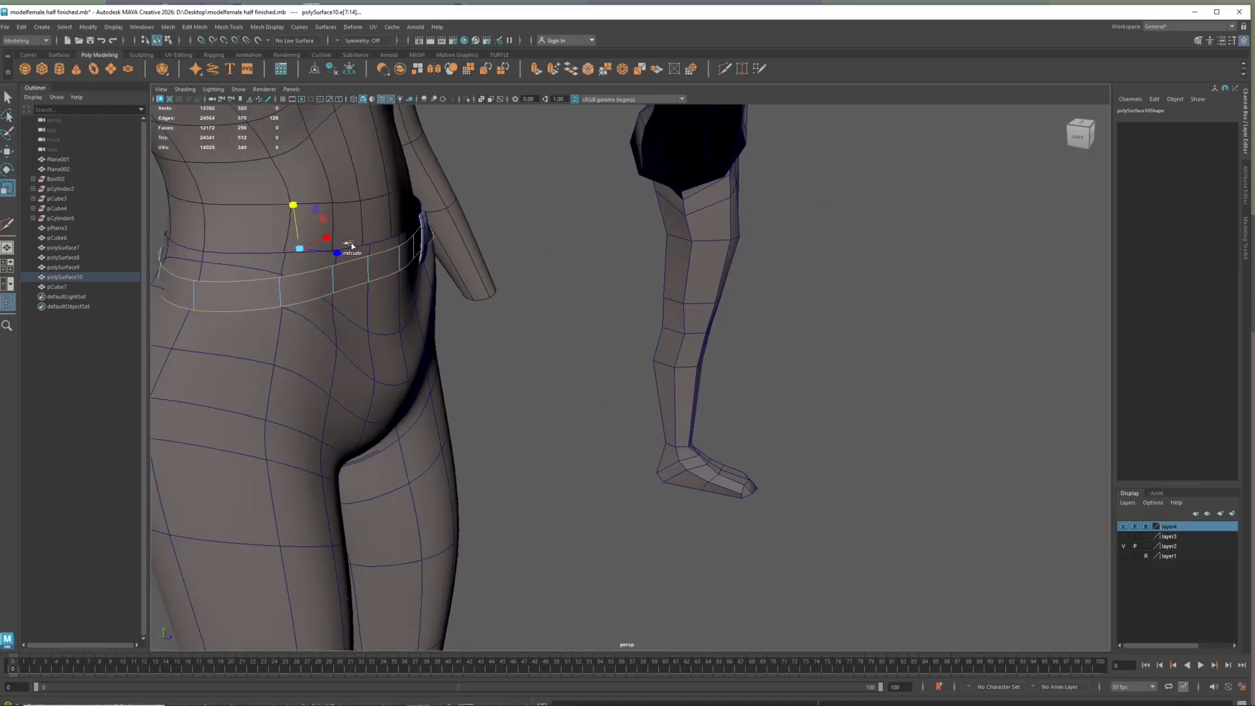
key(ctrl+e)
key(ctrl+e)
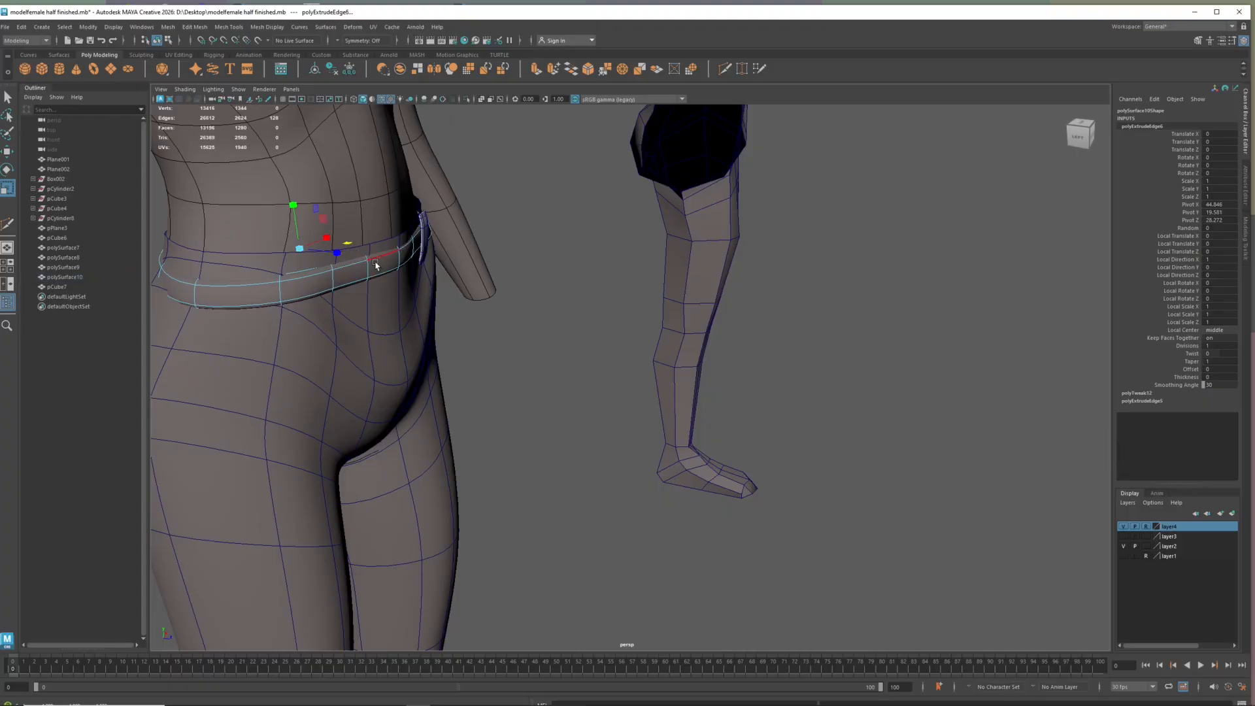
Cut two supporting edge loops around the waistband strip with Multi-Cut and check it from the front
scroll(369, 271, up, 1)
scroll(369, 270, up, 2)
key(w)
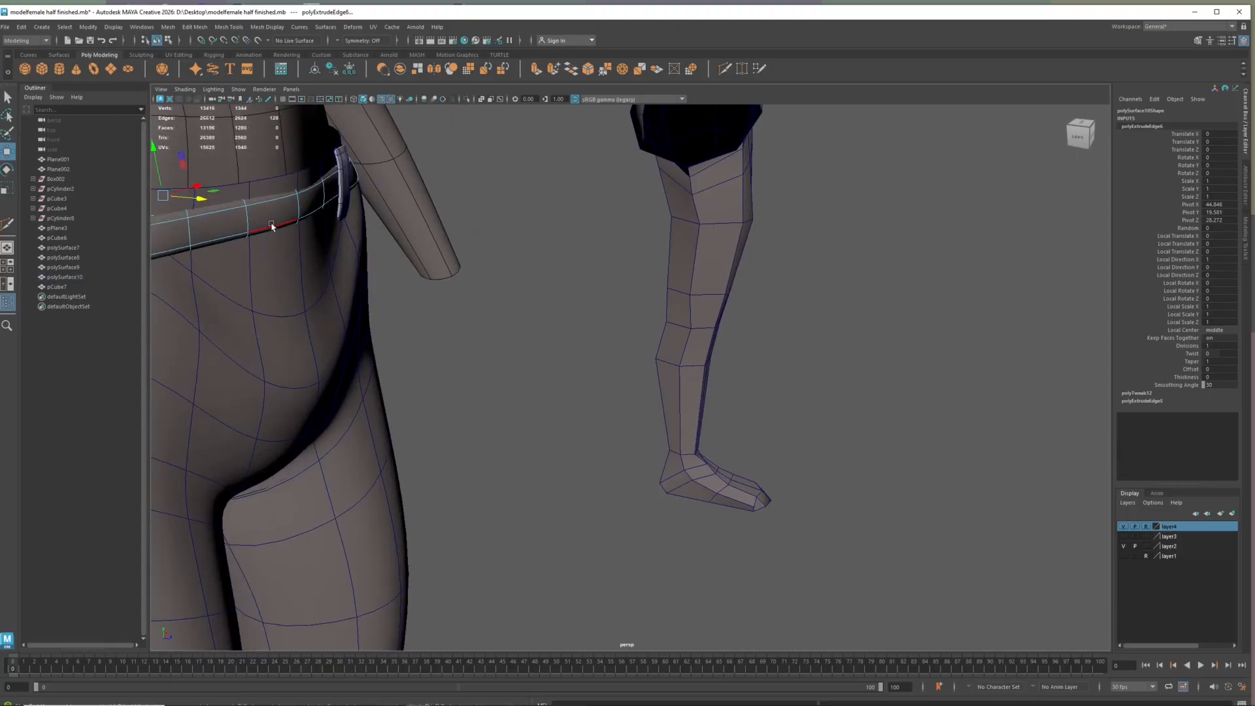
shift+right_drag(258, 231, 200, 236)
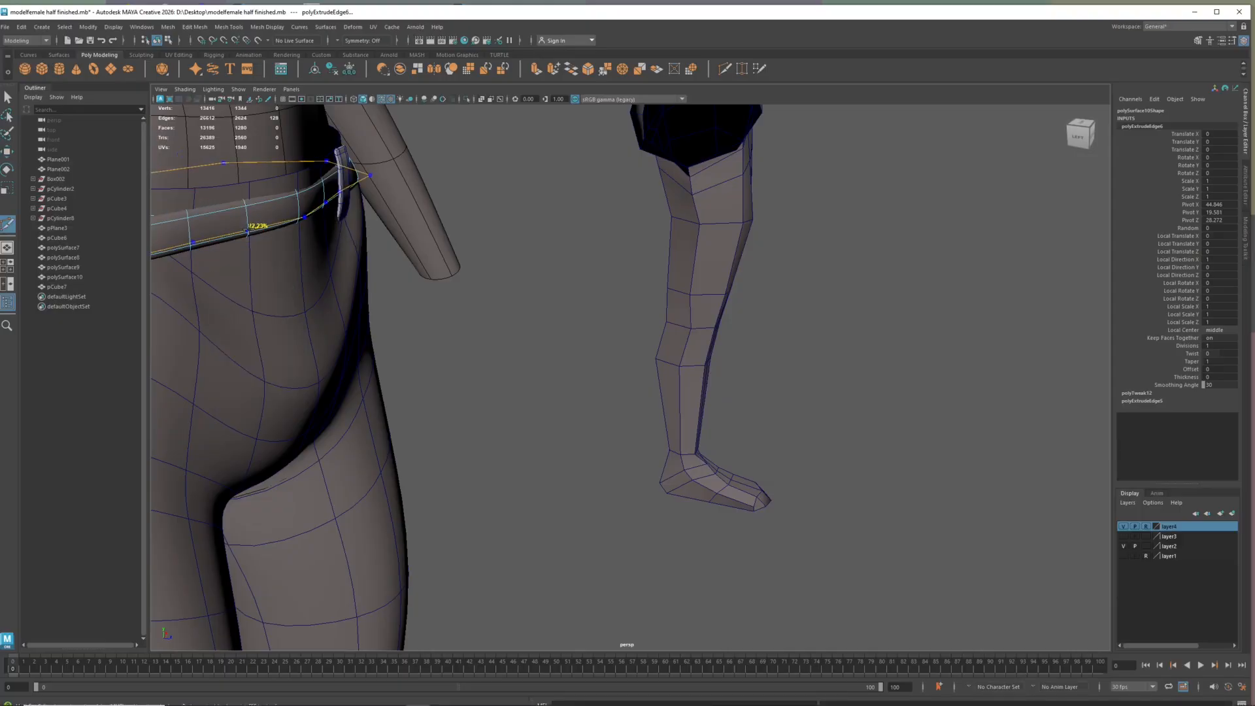
ctrl+click(250, 218)
ctrl+click(250, 216)
alt+drag(389, 316, 347, 300)
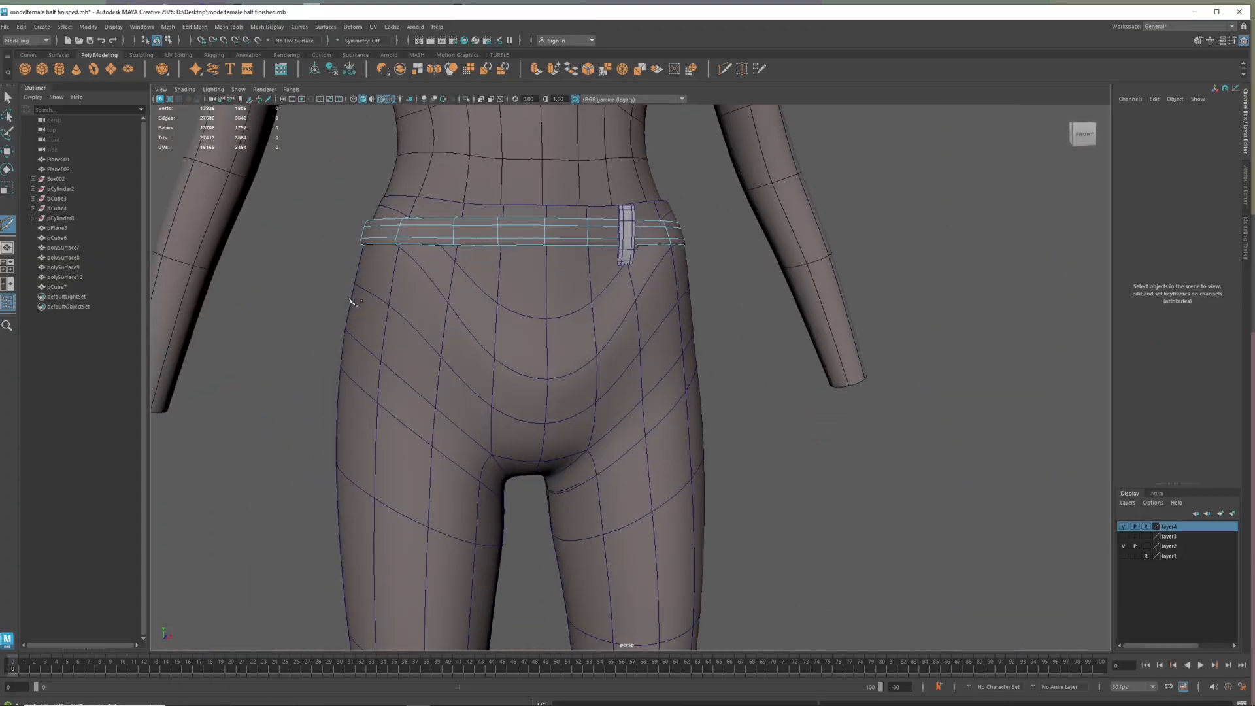
scroll(482, 339, down, 4)
key(w)
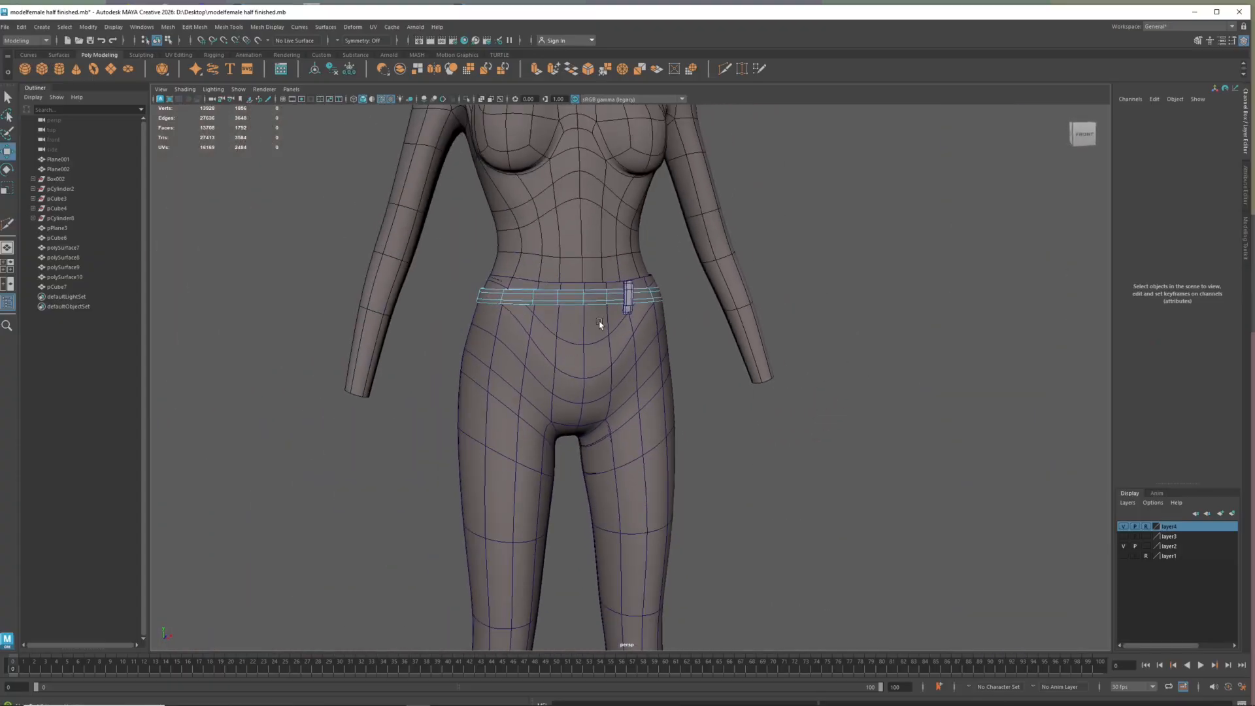
scroll(600, 325, down, 4)
alt+drag(653, 393, 623, 359)
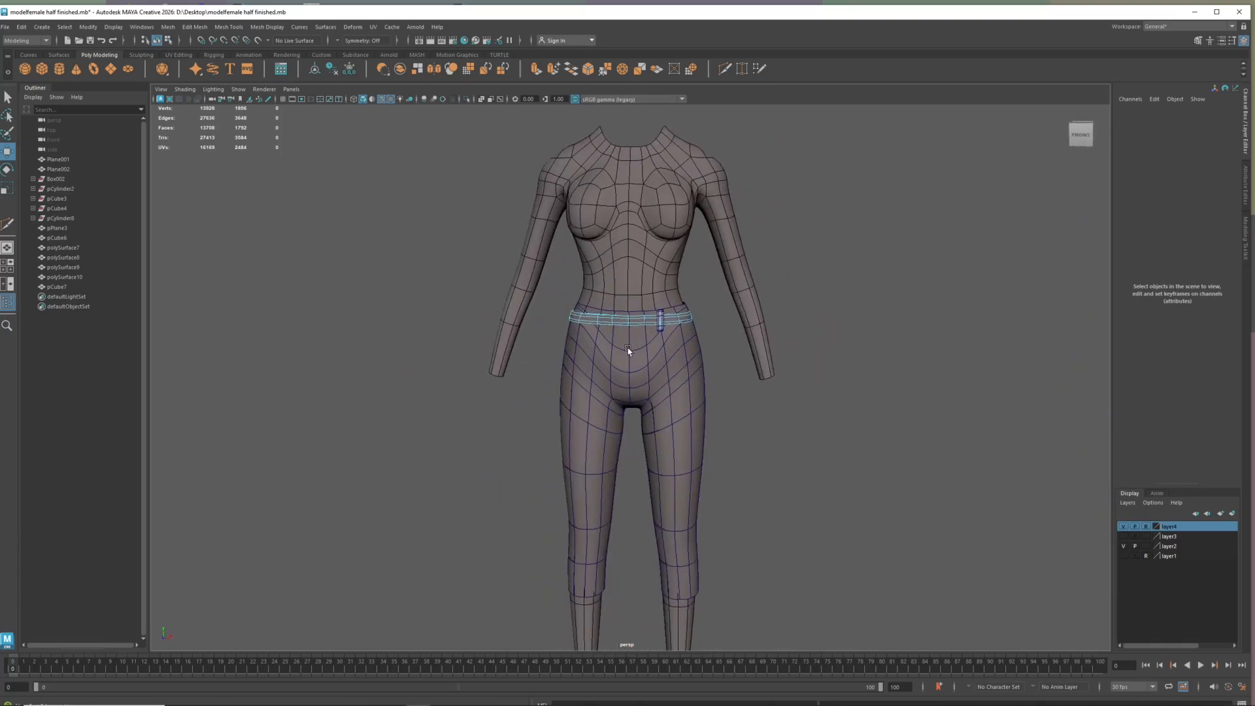
right_drag(626, 343, 625, 316)
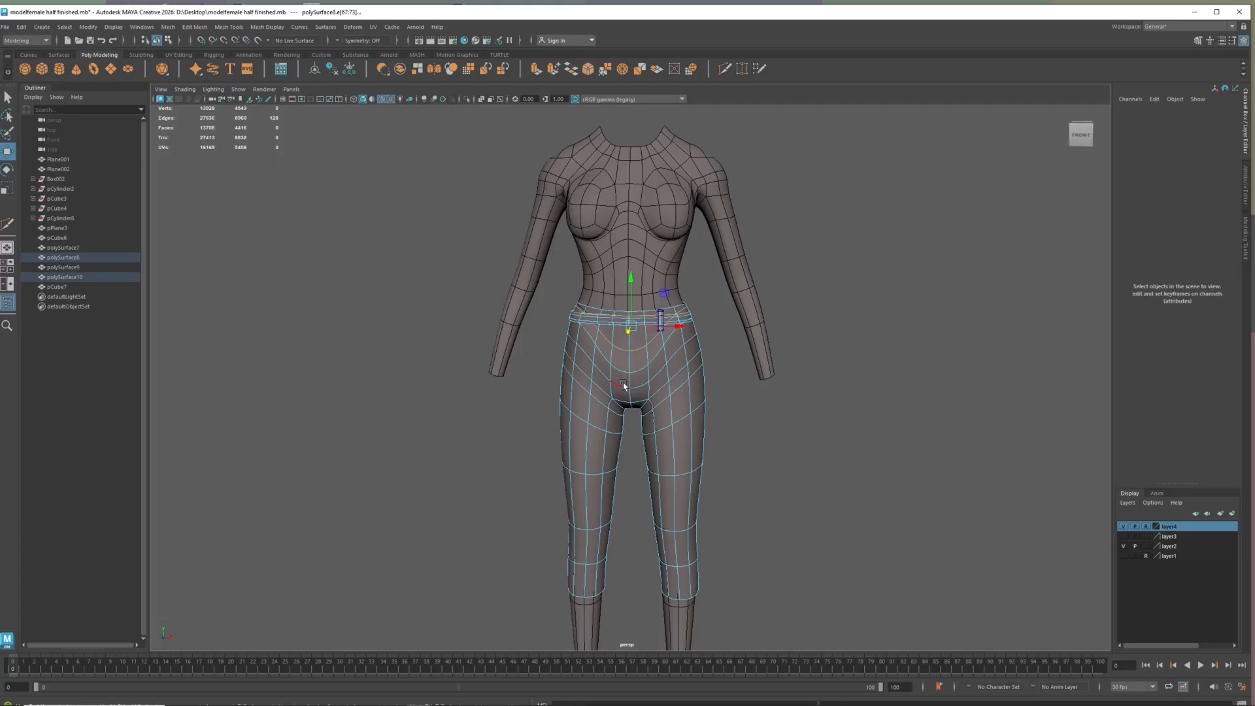
scroll(613, 442, down, 3)
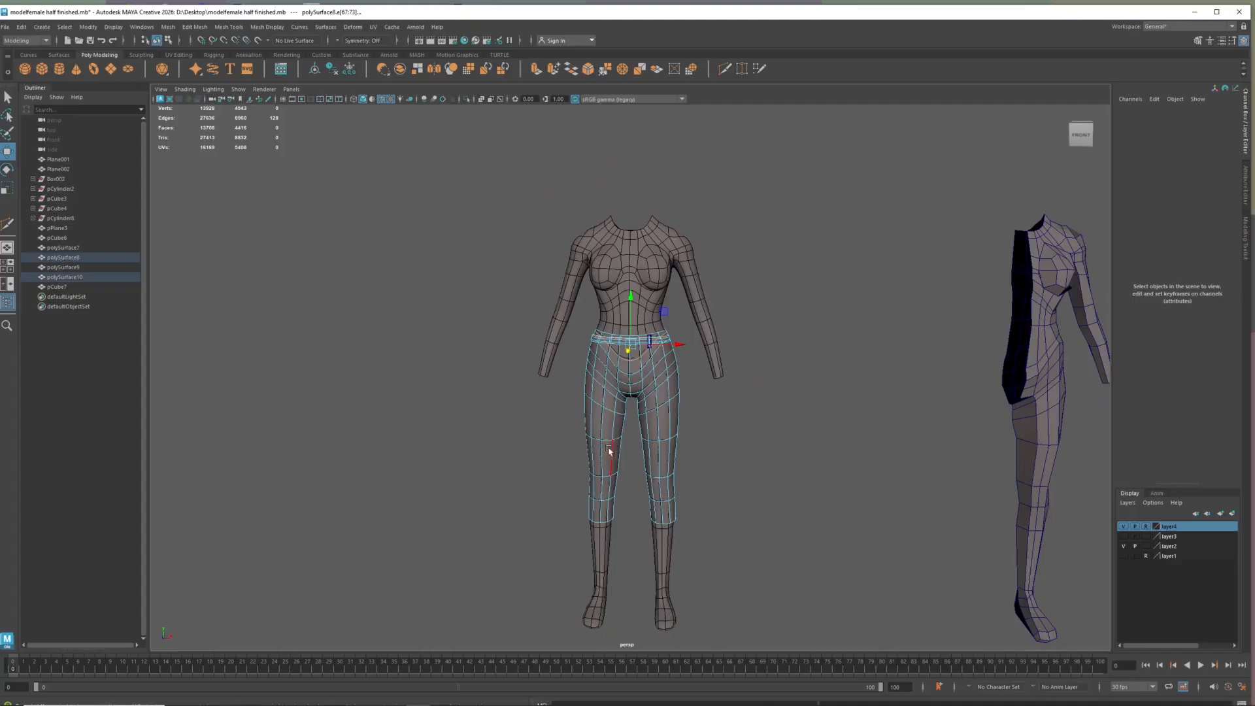
Select the hem edge loop of each trouser leg and scale it outward to flare the cuffs
right_click(663, 525)
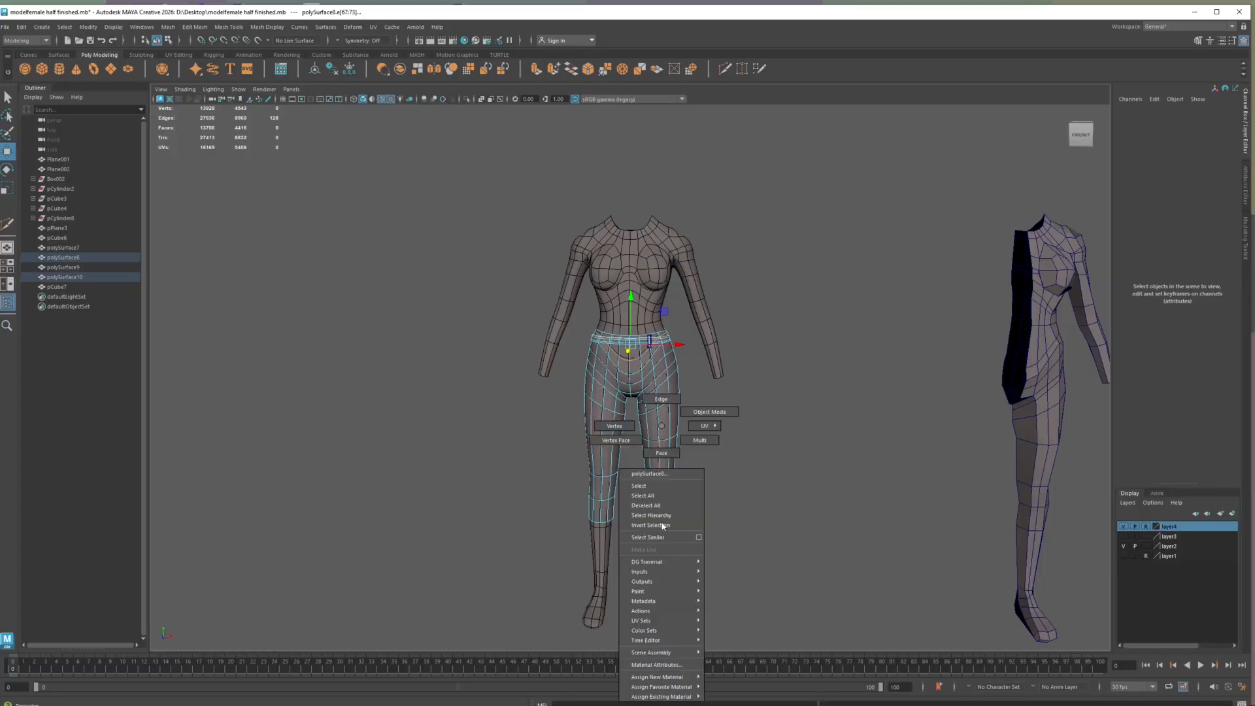
click(659, 400)
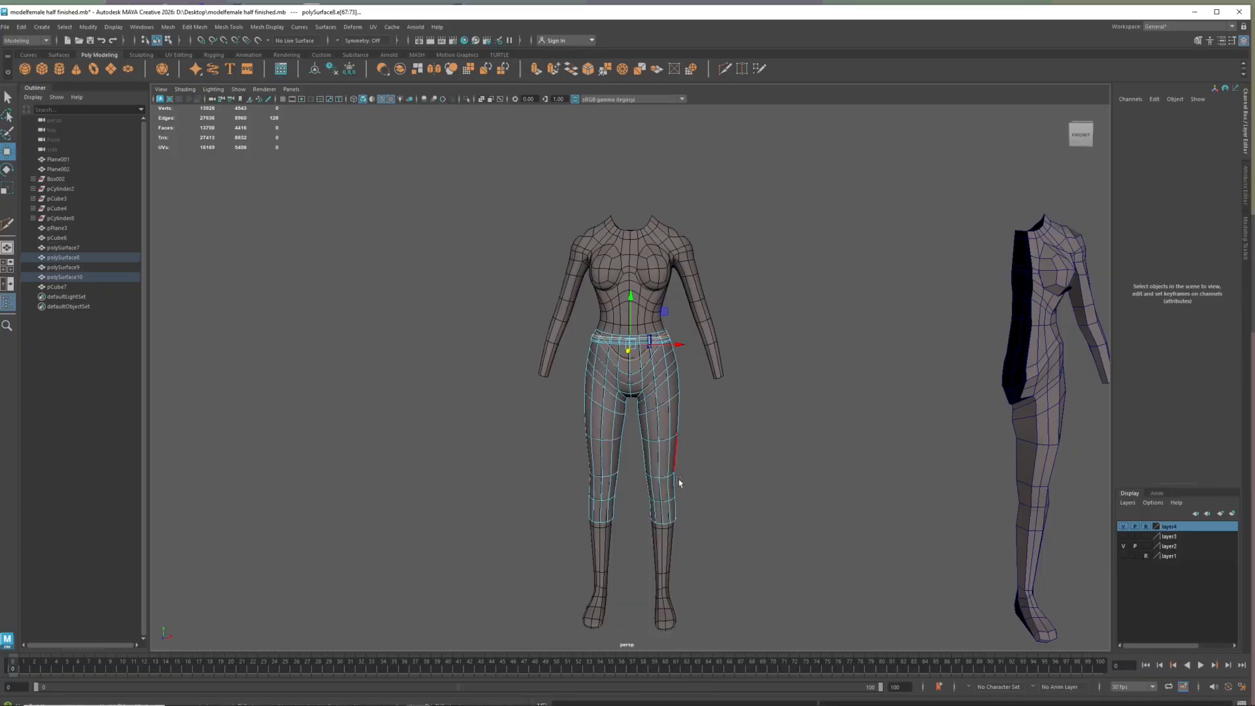
double_click(667, 519)
key(r)
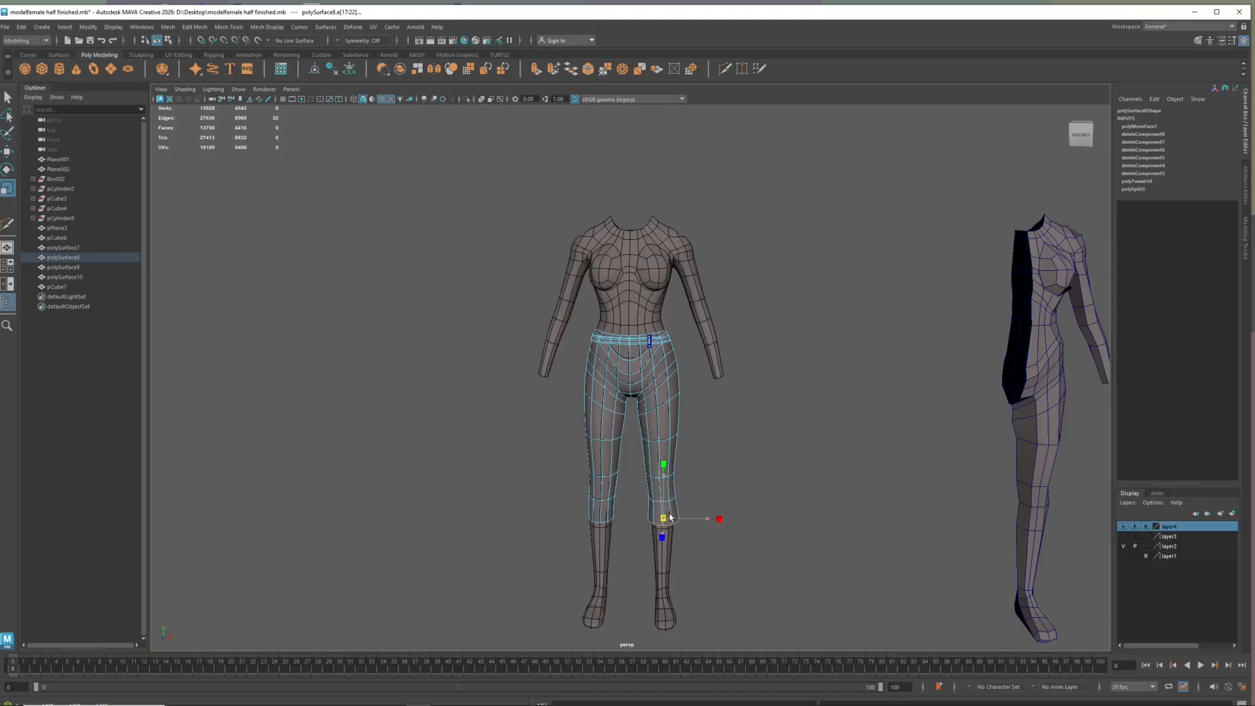
double_click(611, 520)
click(629, 585)
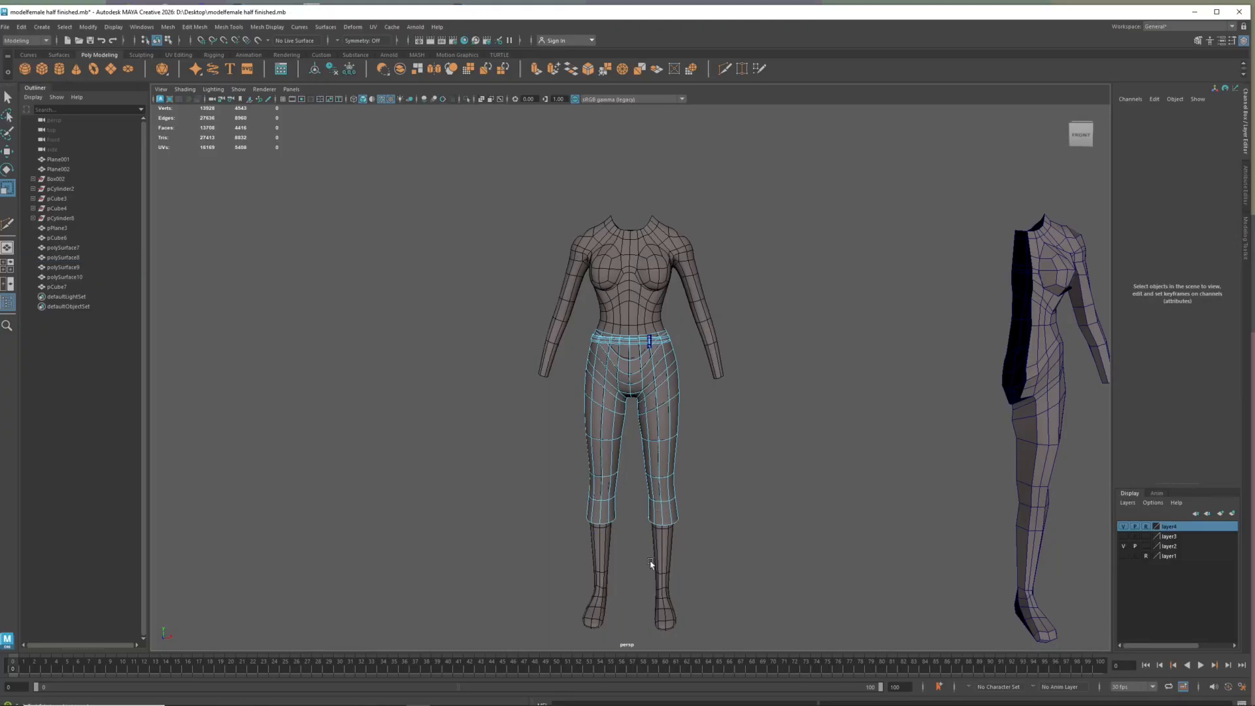
scroll(654, 549, down, 3)
alt+drag(655, 547, 608, 521)
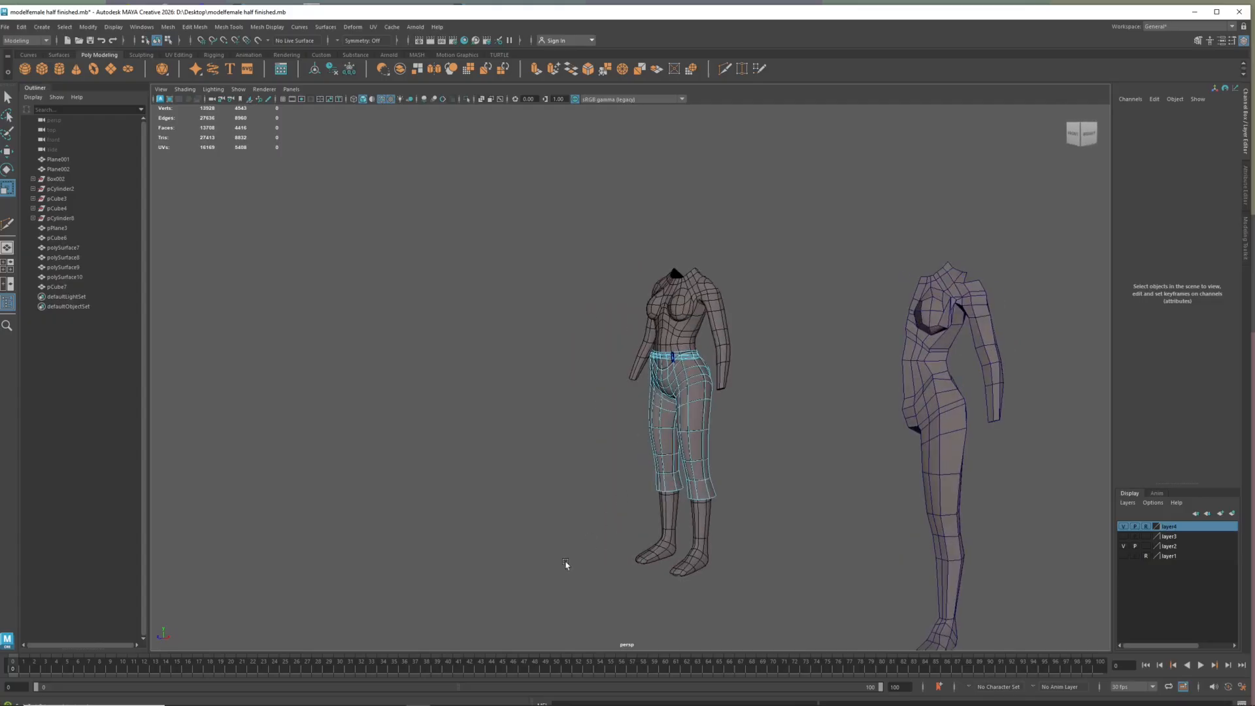